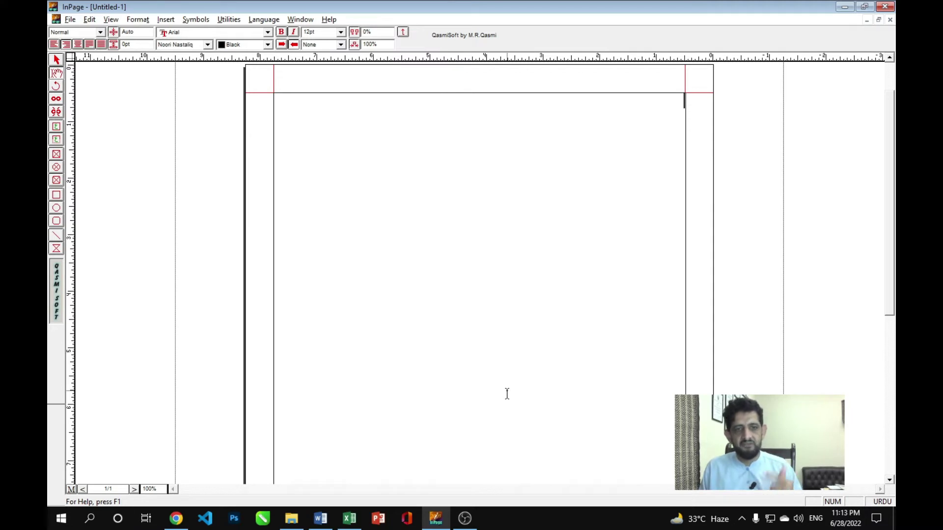
{"action": "key", "text": "ctrl+2"}
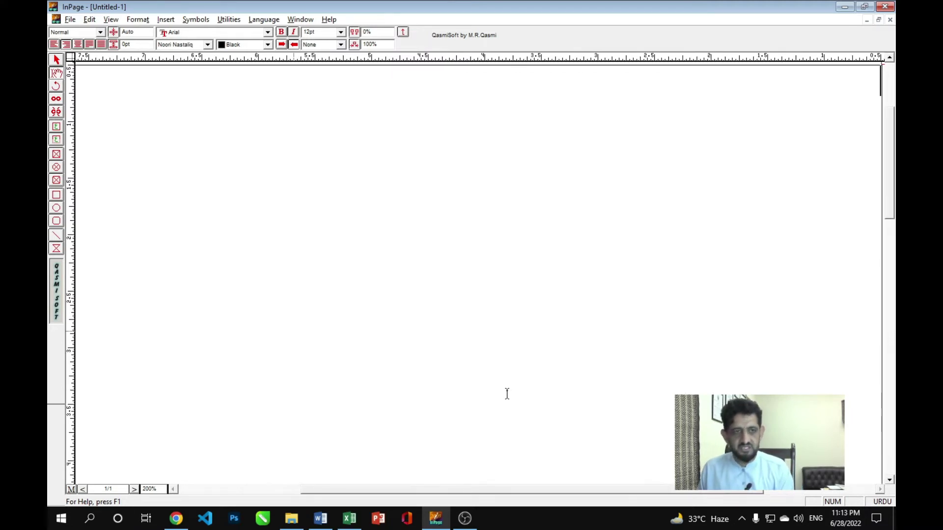
{"action": "key", "text": "ctrl+Tab"}
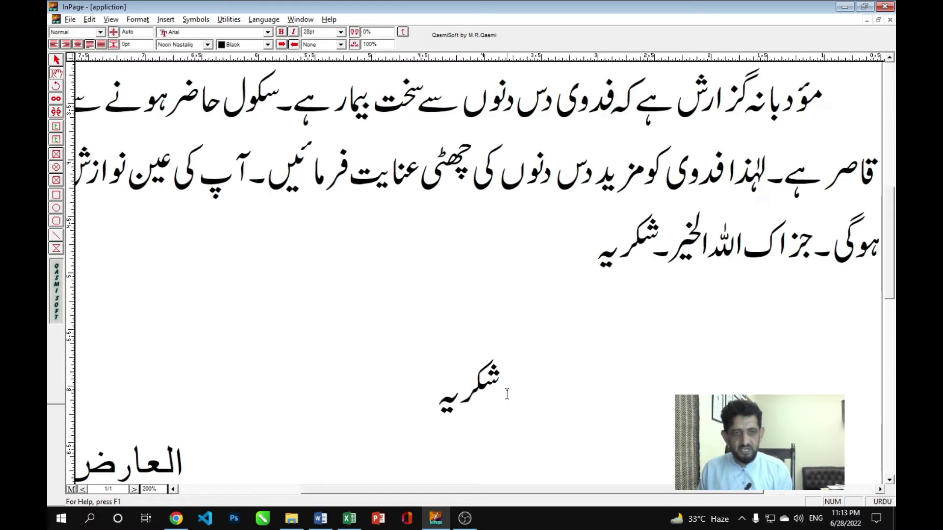
{"action": "key", "text": "ctrl+n"}
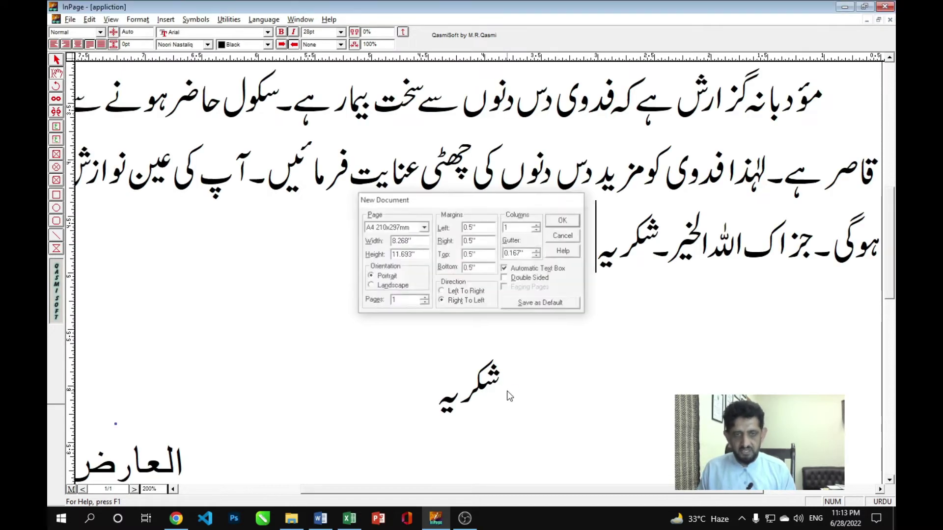
{"action": "key", "text": "Return"}
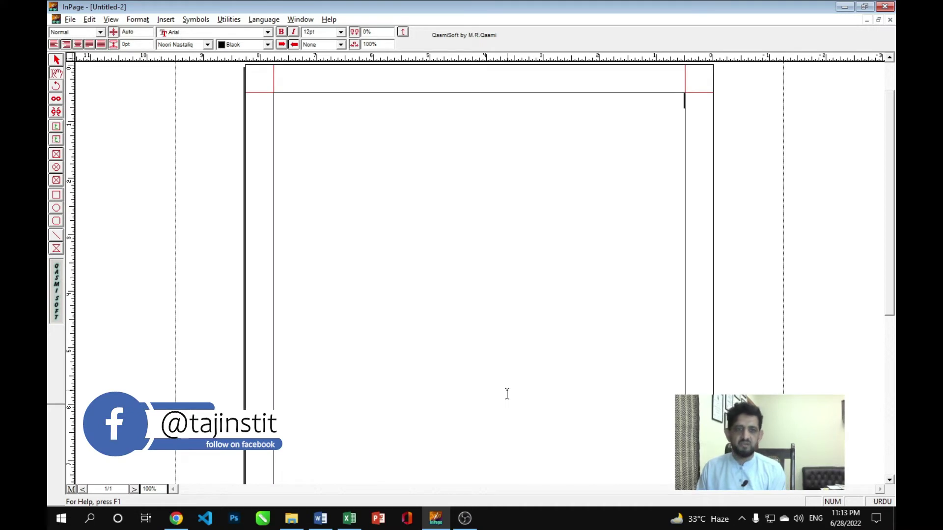
{"action": "left_click", "coordinate": [678, 100]}
{"action": "type", "text": "پاکستان اور ا"}
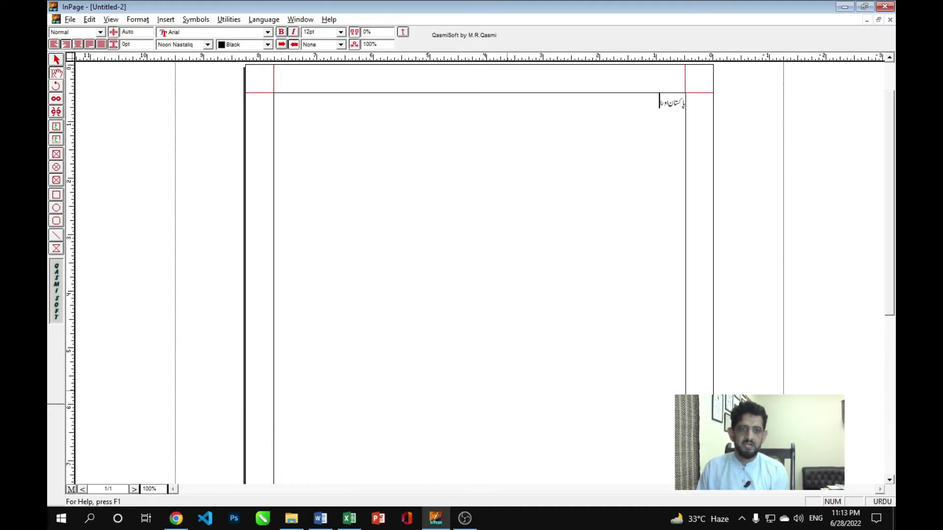
{"action": "type", "text": "نڈیا کے مابین"}
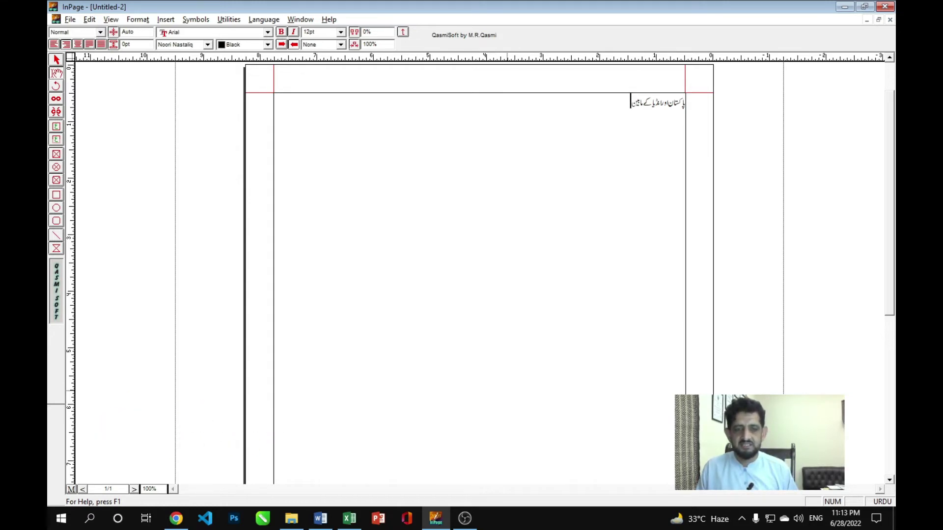
{"action": "key", "text": "ctrl+w"}
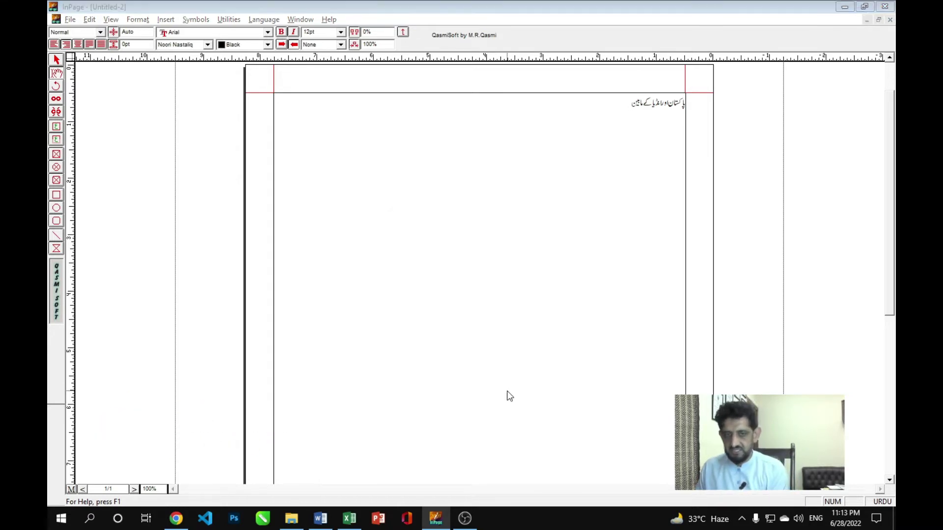
{"action": "key", "text": "n"}
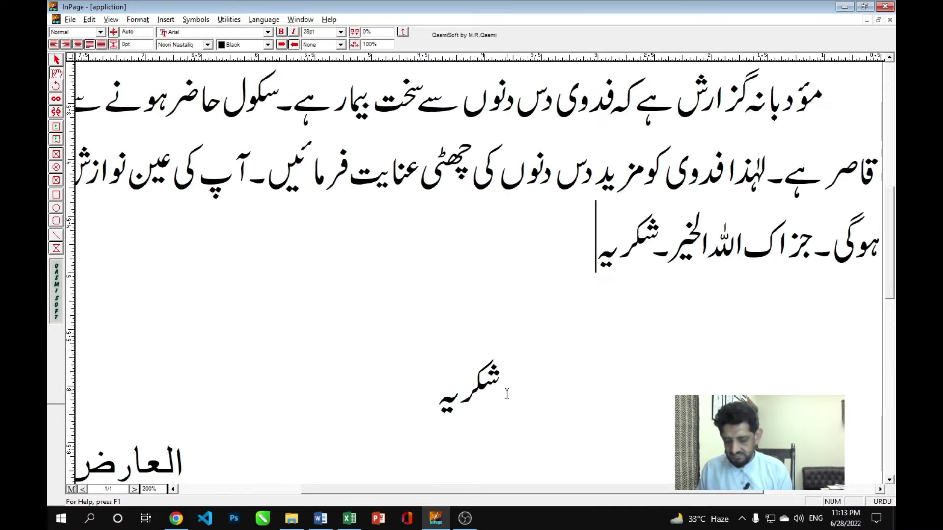
- Create a one-page A4 portrait document with right-to-left direction and view it at 200% zoom
{"action": "key", "text": "ctrl+n"}
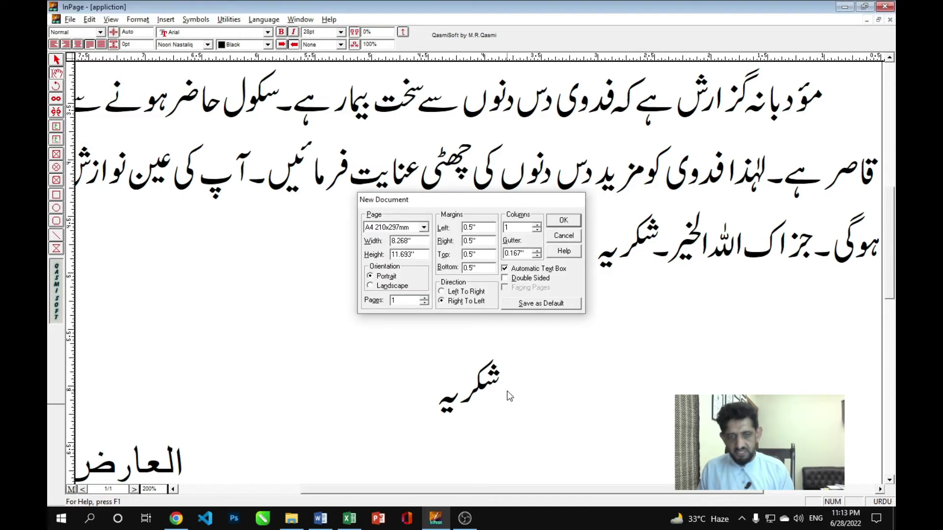
{"action": "key", "text": "Return"}
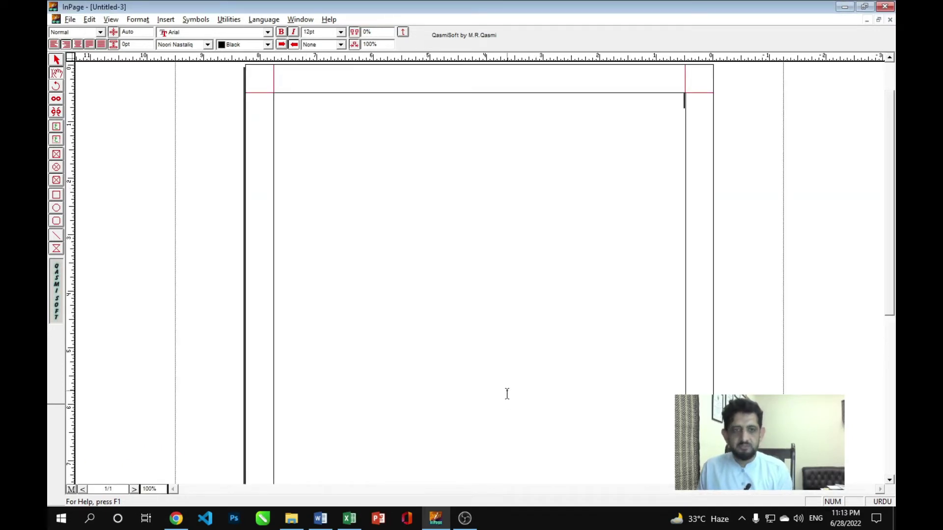
{"action": "key", "text": "ctrl+2"}
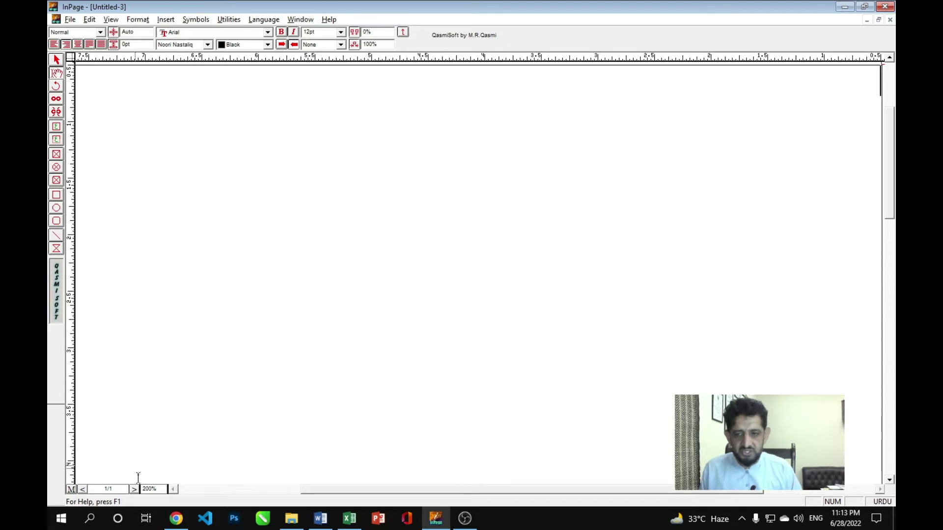
{"action": "double_click", "coordinate": [150, 489]}
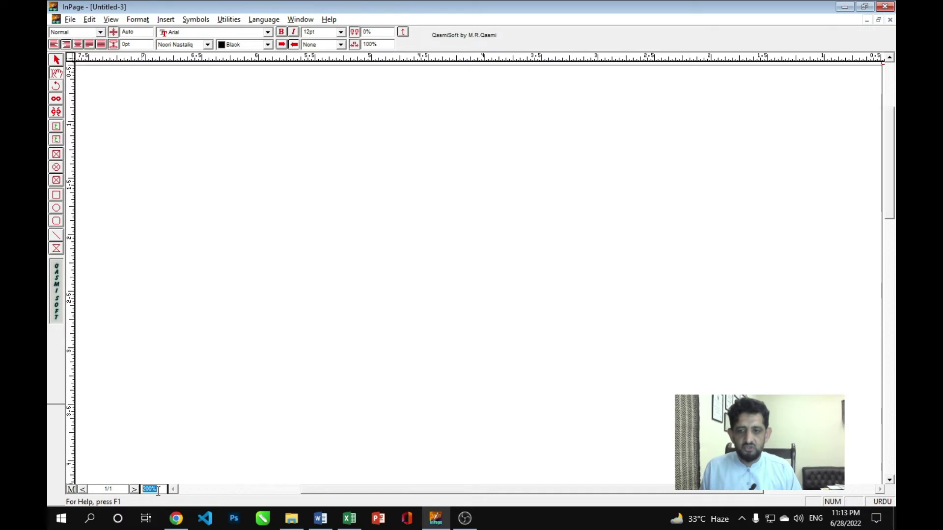
{"action": "left_click", "coordinate": [719, 243]}
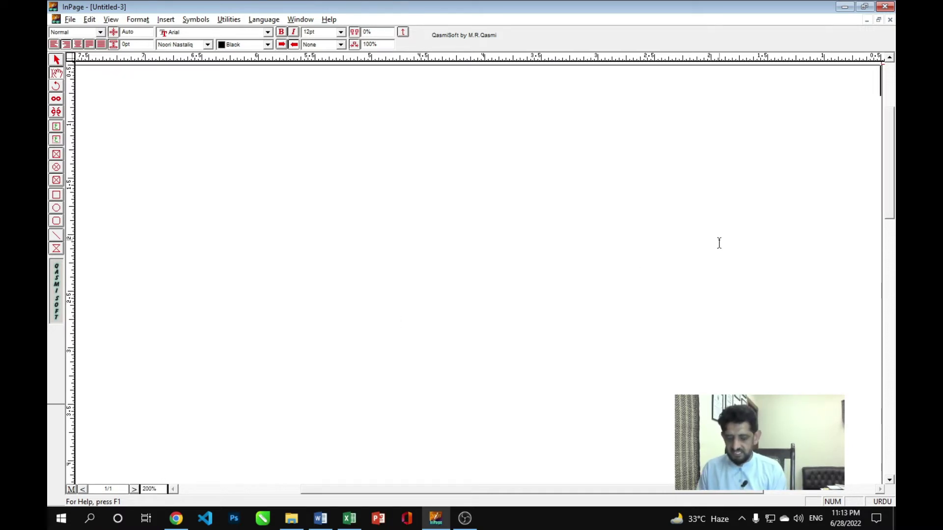
- Write the Urdu sentence "پاکستان اور انڈیا کے مابین میچ کھیلا جا رہا ہے۔" at the start of the page
{"action": "type", "text": "لاکستان اور انڈیا"}
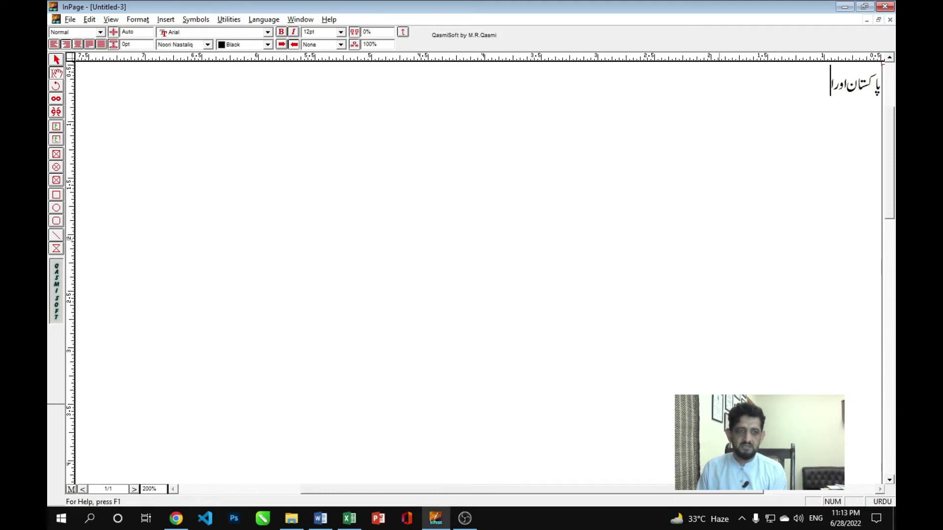
{"action": "type", "text": " کے مابین"}
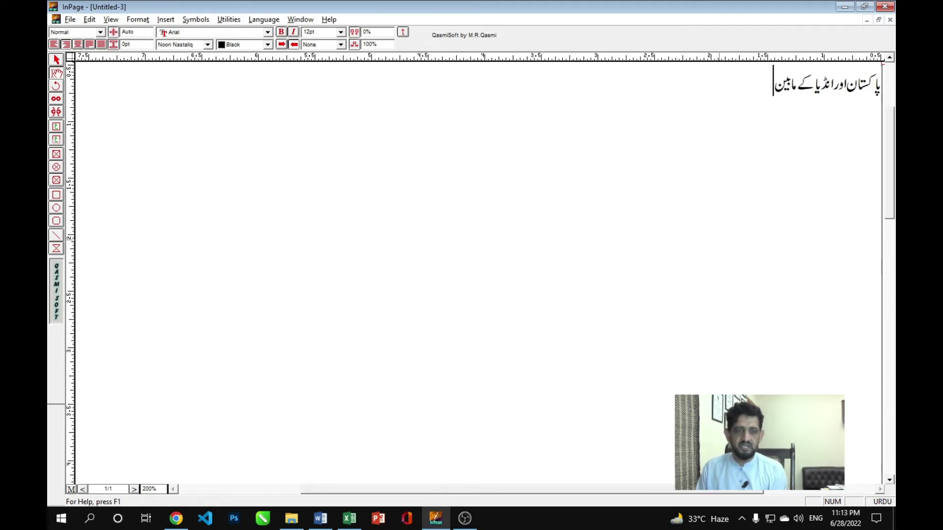
{"action": "type", "text": " میچ کھ"}
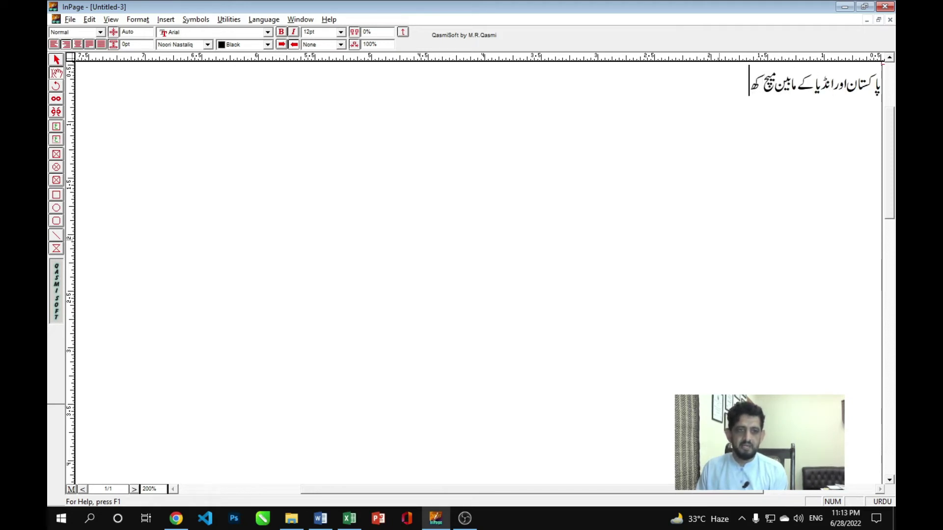
{"action": "type", "text": "یلا جا رہا ہے۔"}
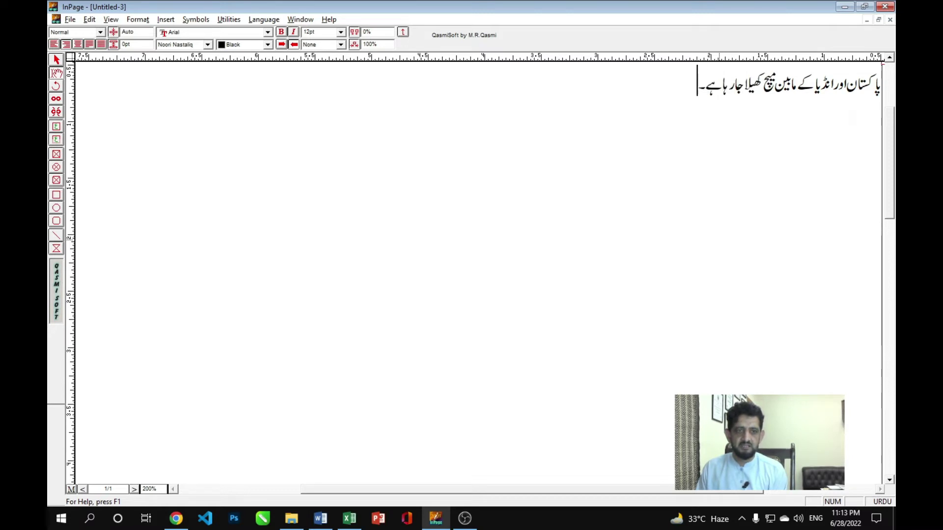
- Continue the line with the sentence "جس میں تمام تماشائیوں کی خوشی دیدنی تھی۔"
{"action": "type", "text": " جس میں تم"}
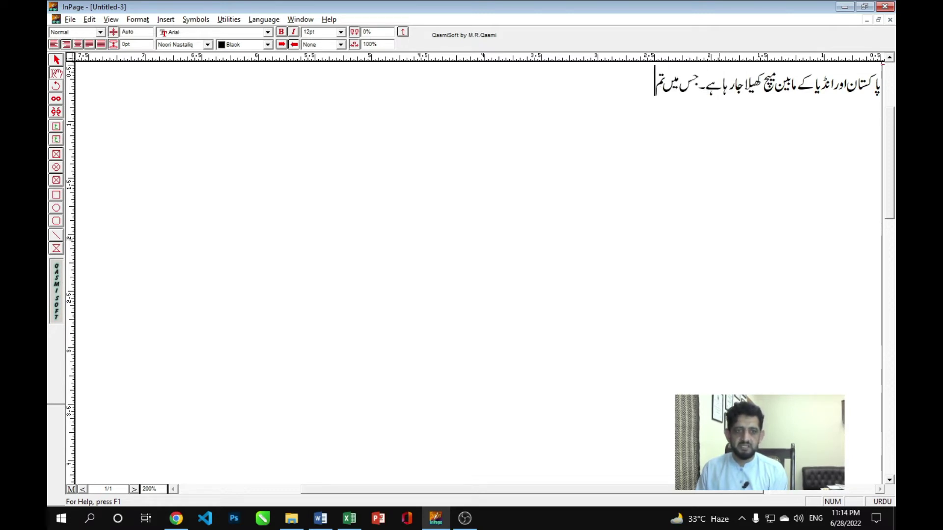
{"action": "type", "text": "ام تمام ت"}
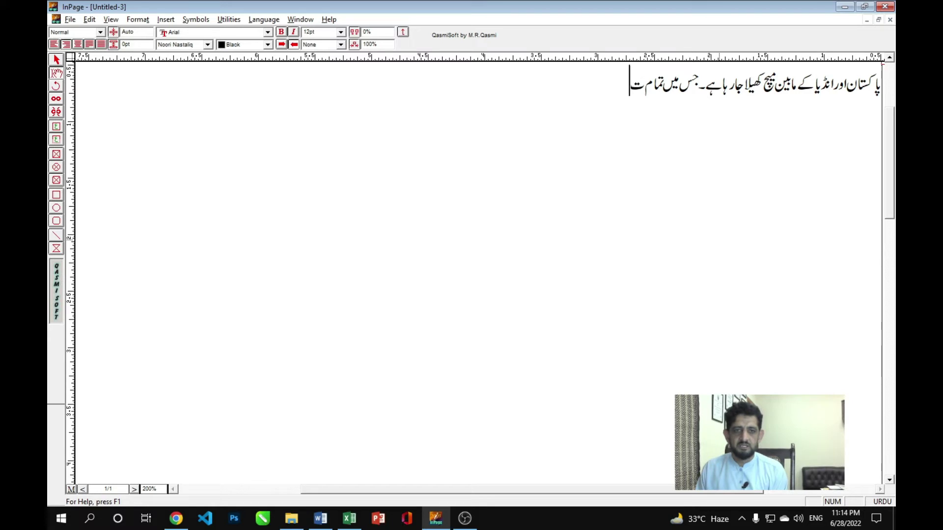
{"action": "type", "text": "شاء"}
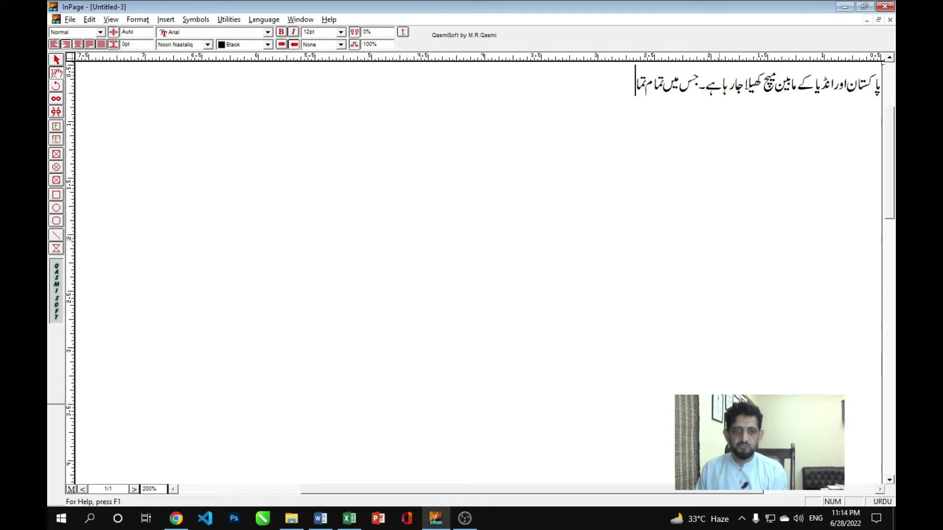
{"action": "type", "text": "یوں کی"}
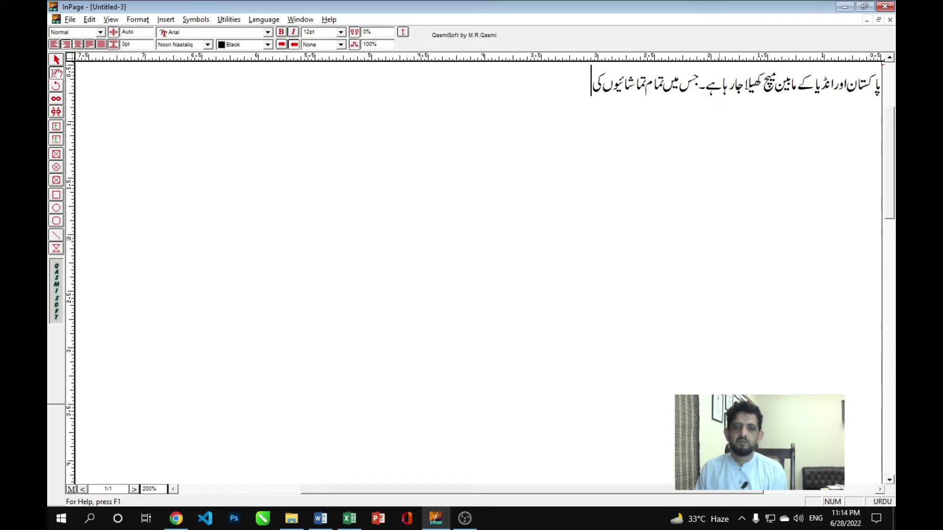
{"action": "type", "text": " خوش"}
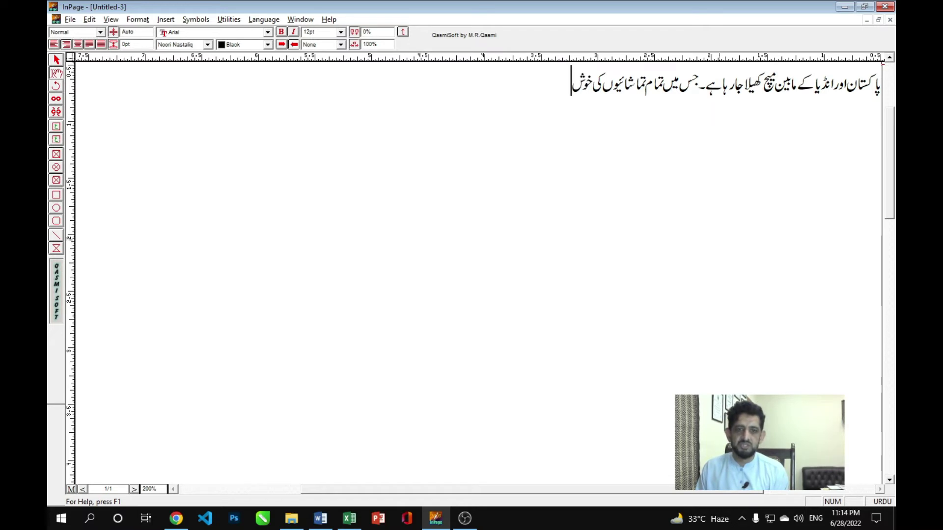
{"action": "type", "text": "ی دیدنی تھی۔"}
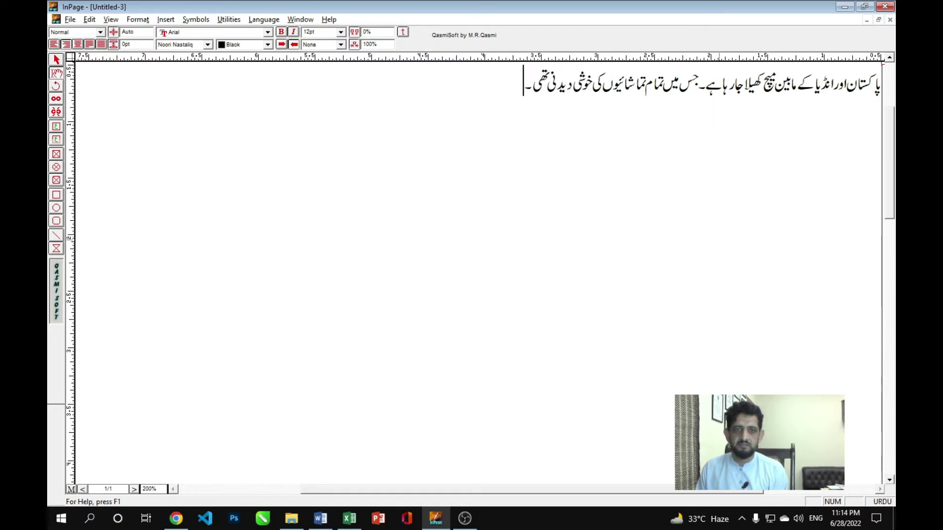
- Replace the last word "تھی۔" of the second sentence with "ہے۔"
{"action": "key", "text": "ctrl+shift+Right"}
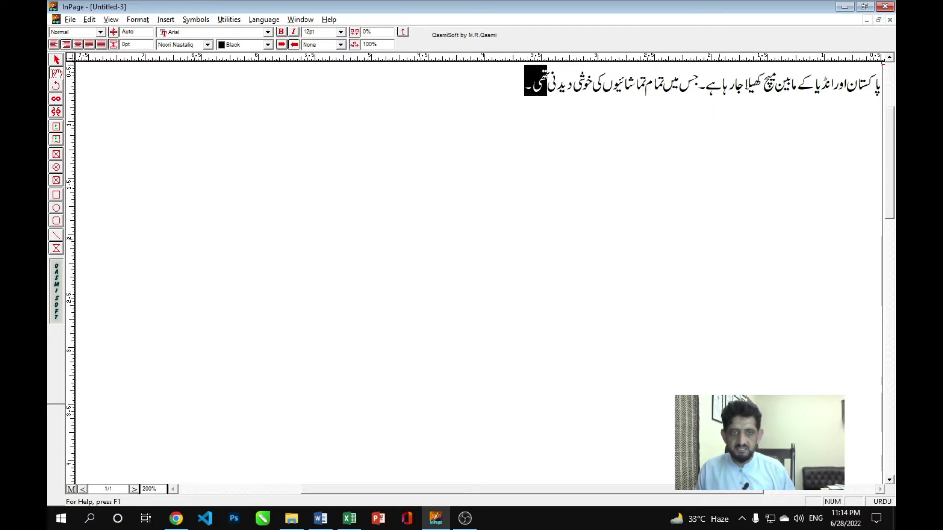
{"action": "key", "text": "BackSpace"}
{"action": "type", "text": "ہے۔"}
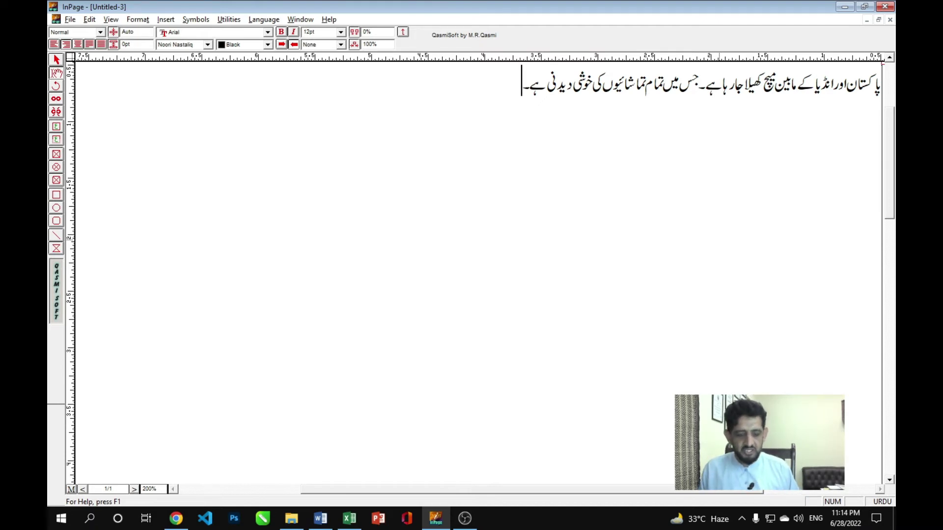
- Switch to the application letter document and view it at 54.6%, 100% and 200% zoom, ending at 100%
{"action": "key", "text": "ctrl+Tab"}
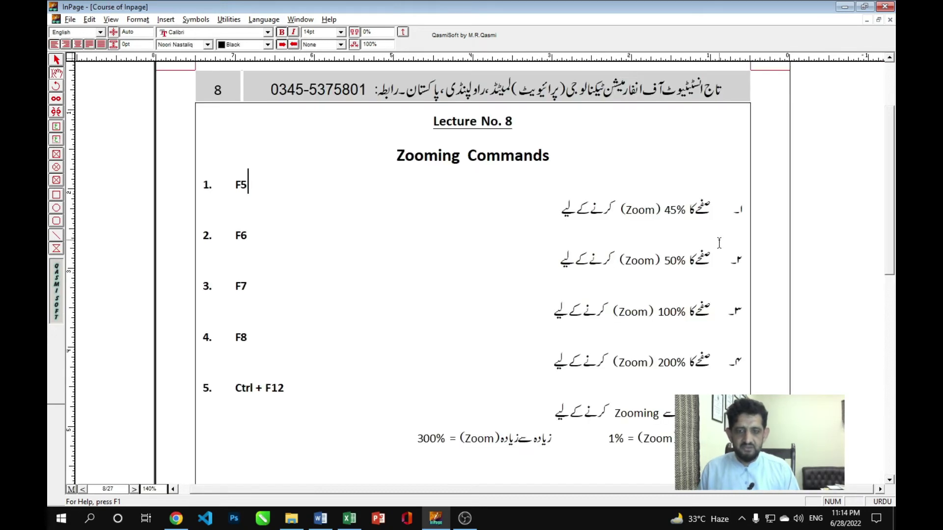
{"action": "key", "text": "ctrl+Tab"}
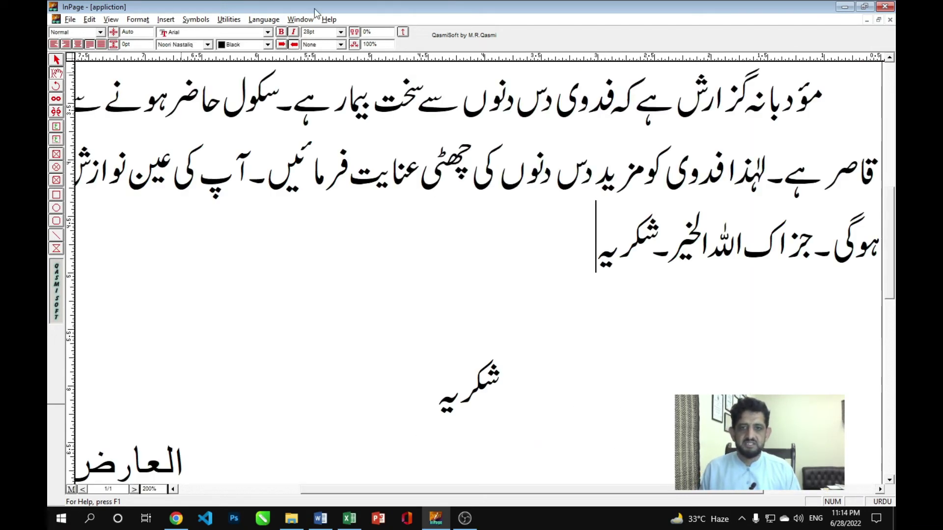
{"action": "key", "text": "ctrl+0"}
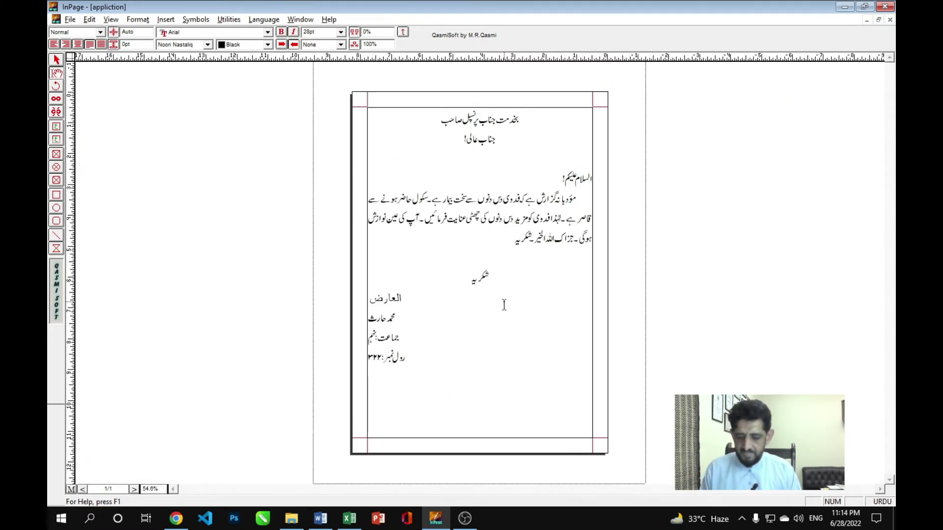
{"action": "key", "text": "ctrl+1"}
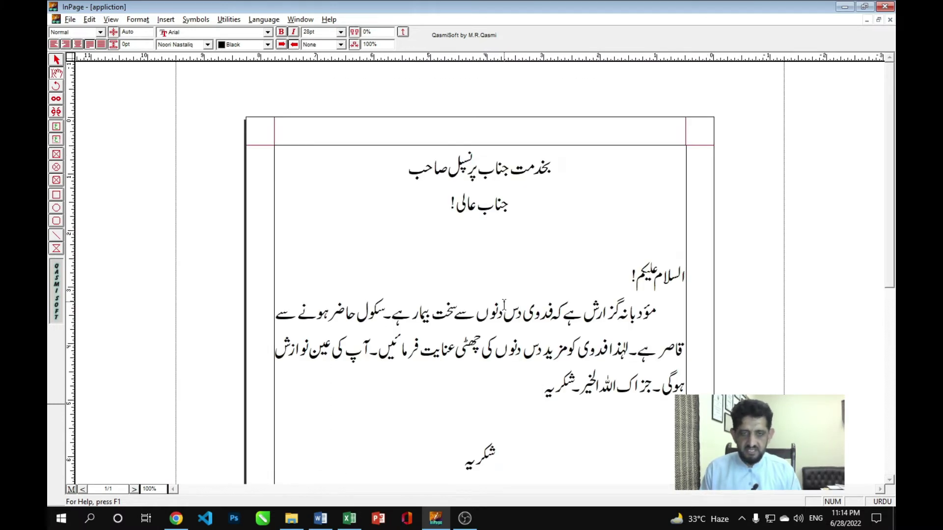
{"action": "key", "text": "ctrl+2"}
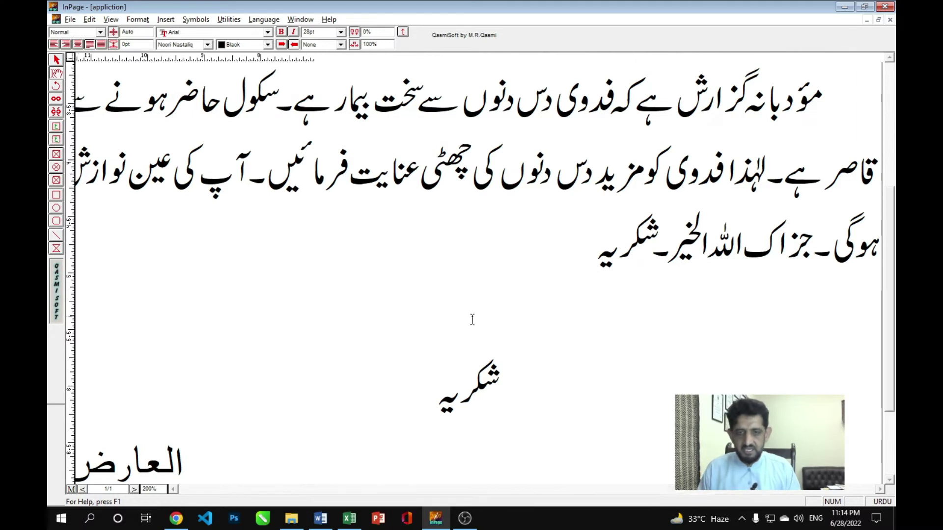
{"action": "key", "text": "ctrl+1"}
{"action": "scroll", "coordinate": [521, 155], "scroll_direction": "up", "scroll_amount": 5}
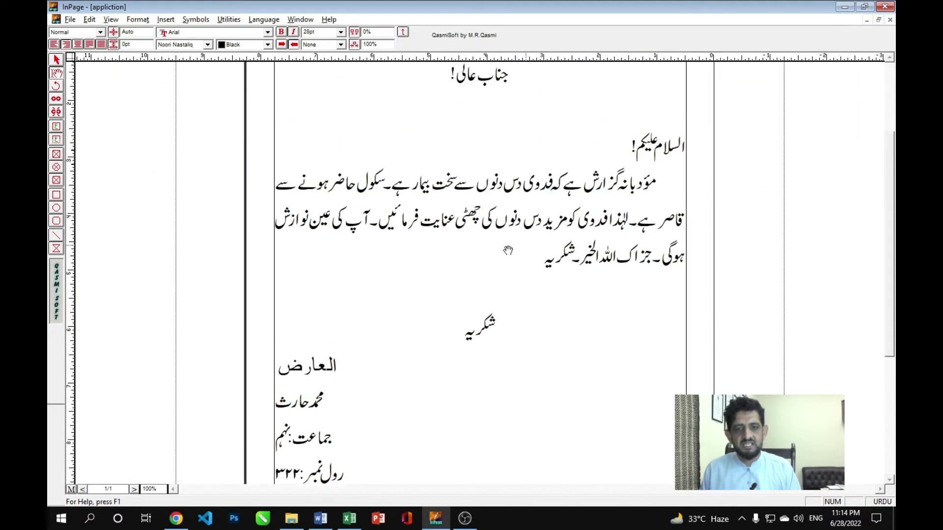
- Switch to the Course of Inpage document and highlight the minimum and maximum zoom notes under the Ctrl + F12 entry
{"action": "key", "text": "ctrl+Tab"}
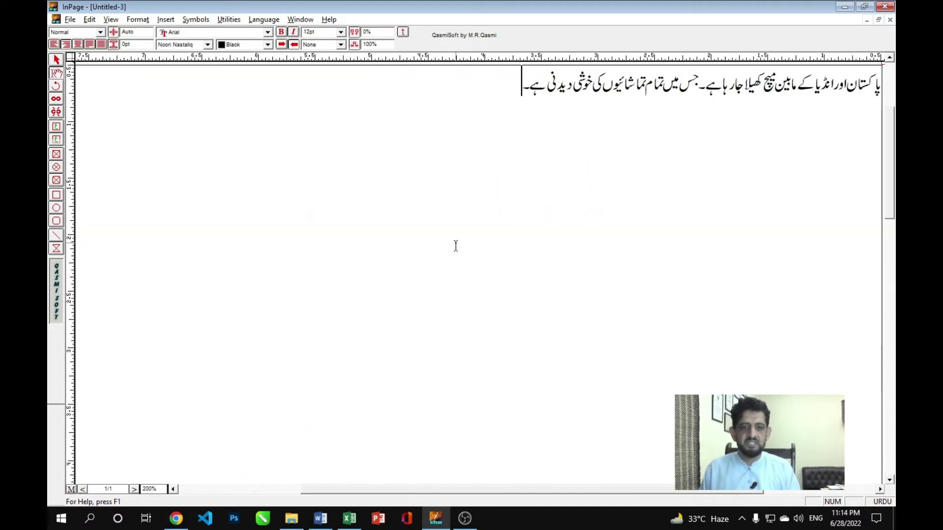
{"action": "key", "text": "ctrl+Tab"}
{"action": "scroll", "coordinate": [479, 374], "scroll_direction": "down", "scroll_amount": 5}
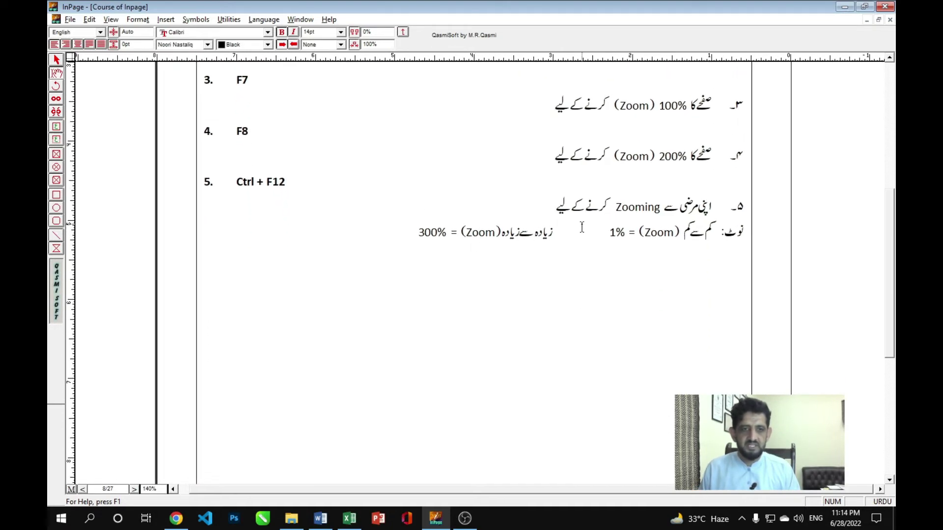
{"action": "scroll", "coordinate": [584, 268], "scroll_direction": "down", "scroll_amount": 1}
{"action": "left_click_drag", "start_coordinate": [592, 220], "coordinate": [717, 212]}
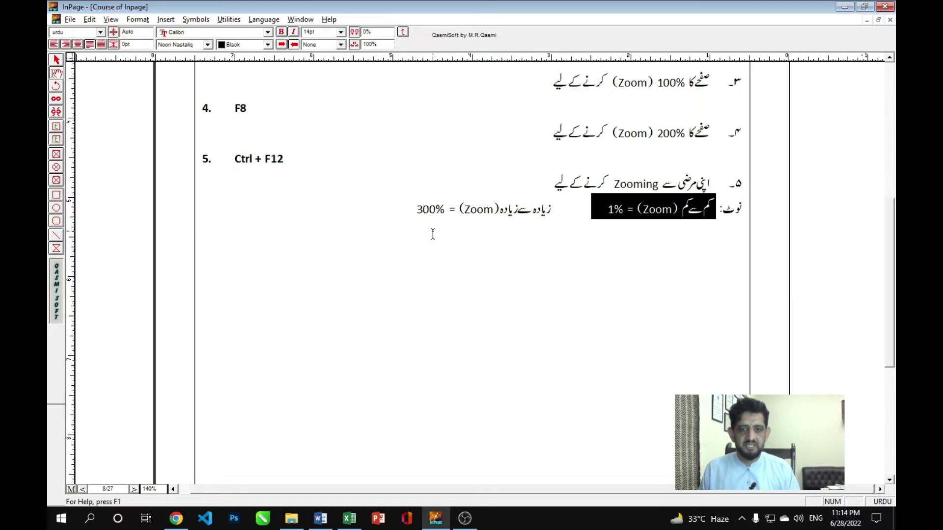
{"action": "left_click", "coordinate": [415, 210]}
{"action": "left_click_drag", "start_coordinate": [416, 210], "coordinate": [553, 214]}
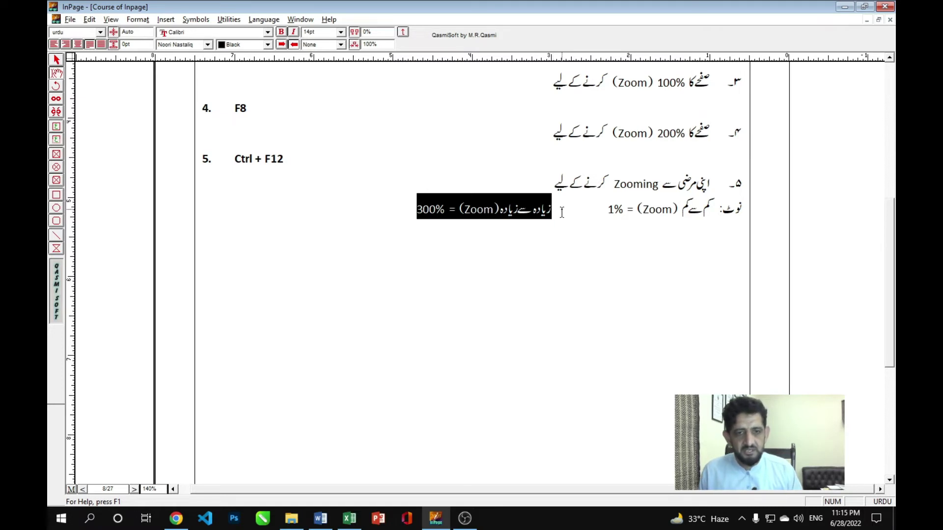
- Clear the highlight and view the Course of Inpage page at 57.5%, 50%, 100% and 200% zoom, ending at 200%
{"action": "left_click", "coordinate": [567, 212]}
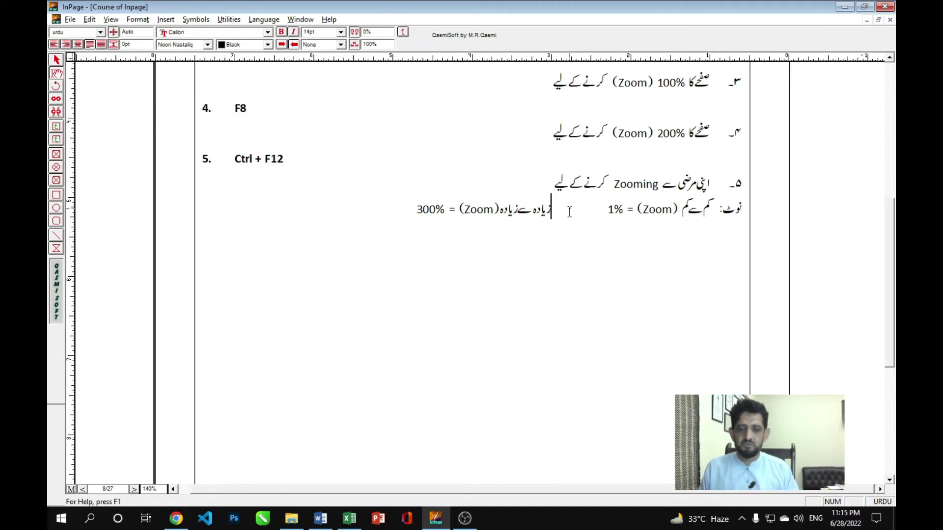
{"action": "key", "text": "F5"}
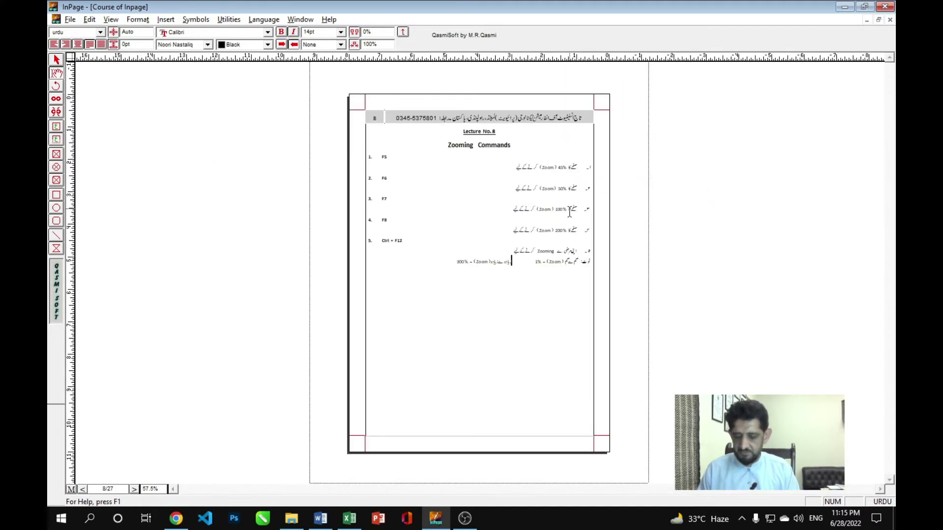
{"action": "key", "text": "F6"}
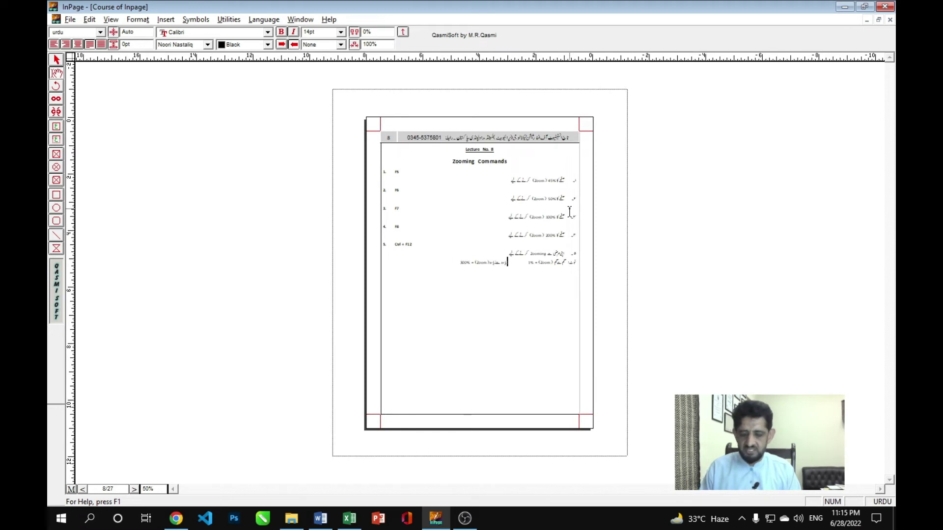
{"action": "key", "text": "F7"}
{"action": "key", "text": "F8"}
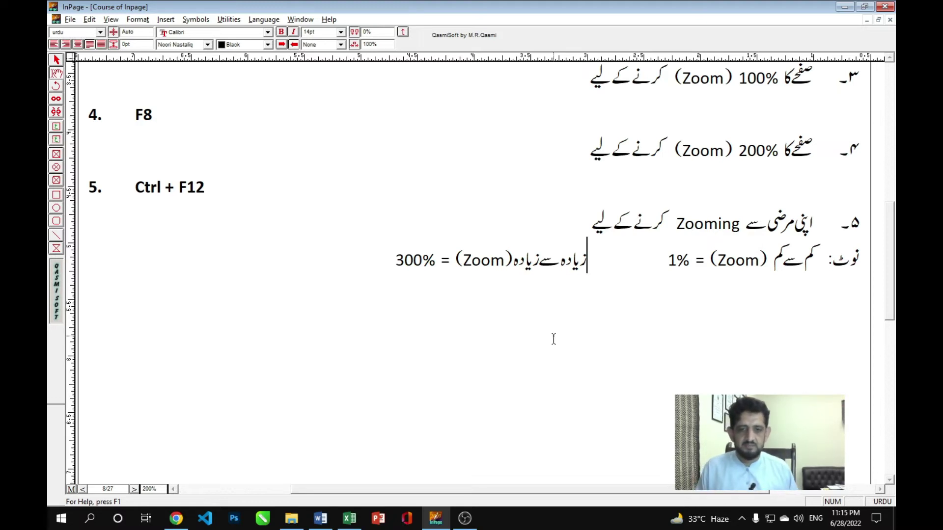
- View the application letter at 200% zoom and glance at the Untitled-3 document, returning to the Course of Inpage document
{"action": "key", "text": "ctrl+Tab"}
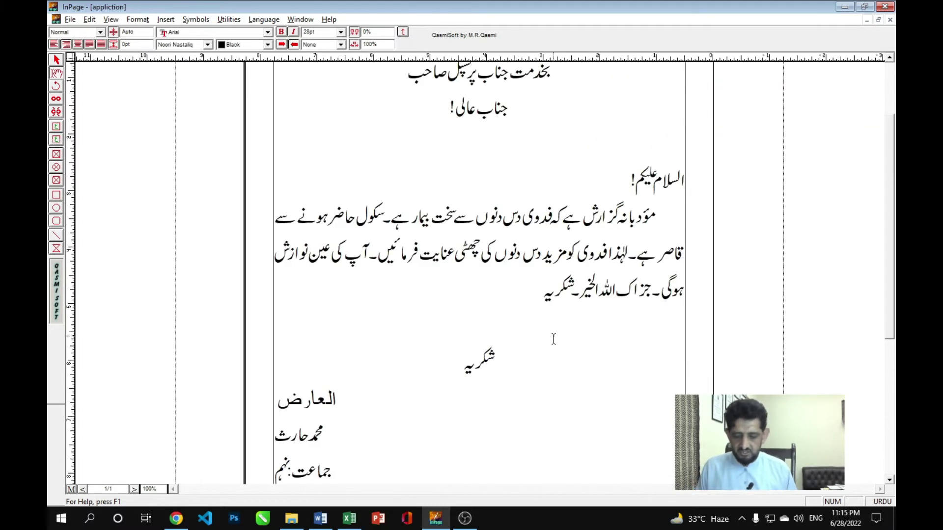
{"action": "key", "text": "ctrl+2"}
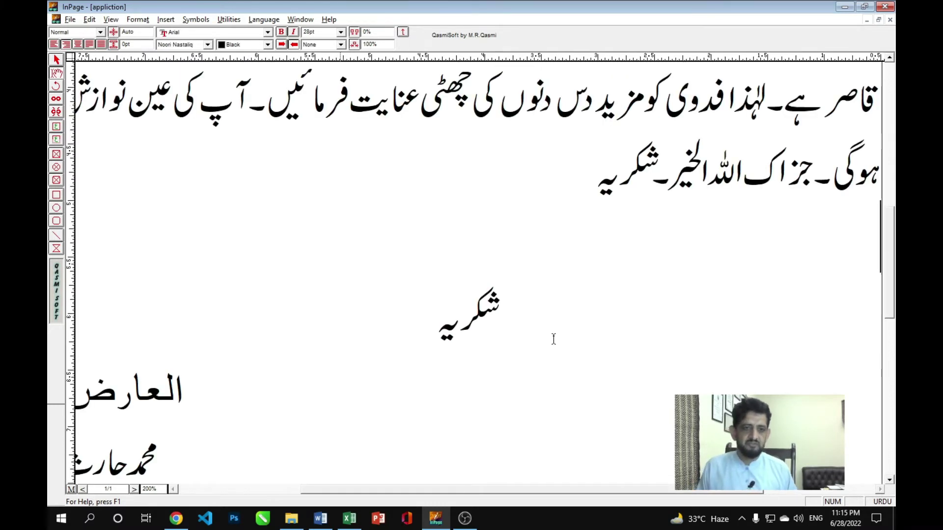
{"action": "key", "text": "ctrl+Tab"}
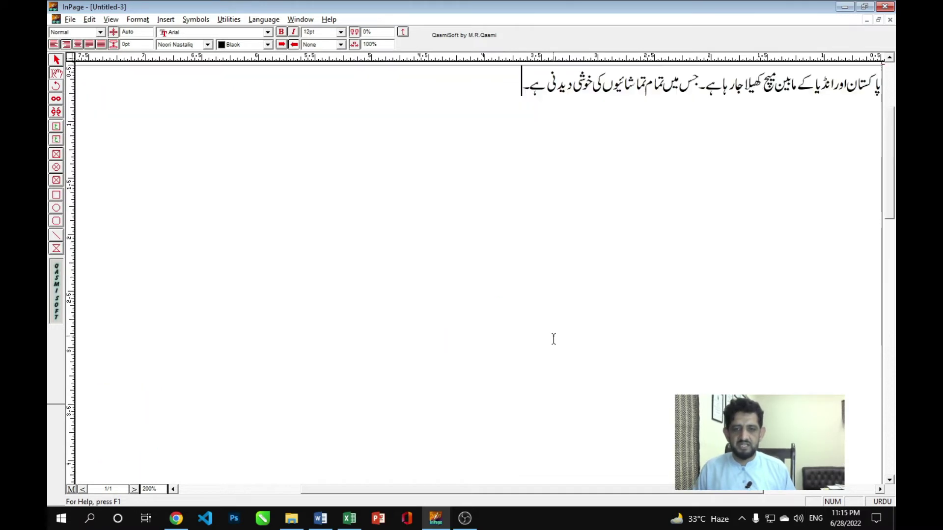
{"action": "key", "text": "ctrl+Tab"}
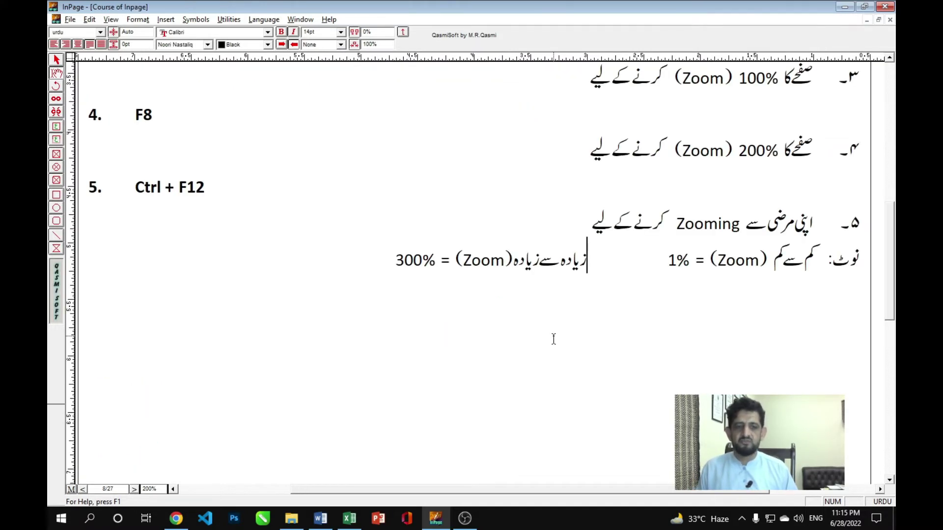
- Highlight the Ctrl + F12 entry together with its Urdu description of custom zooming, and clear the highlight
{"action": "scroll", "coordinate": [435, 334], "scroll_direction": "down", "scroll_amount": 2}
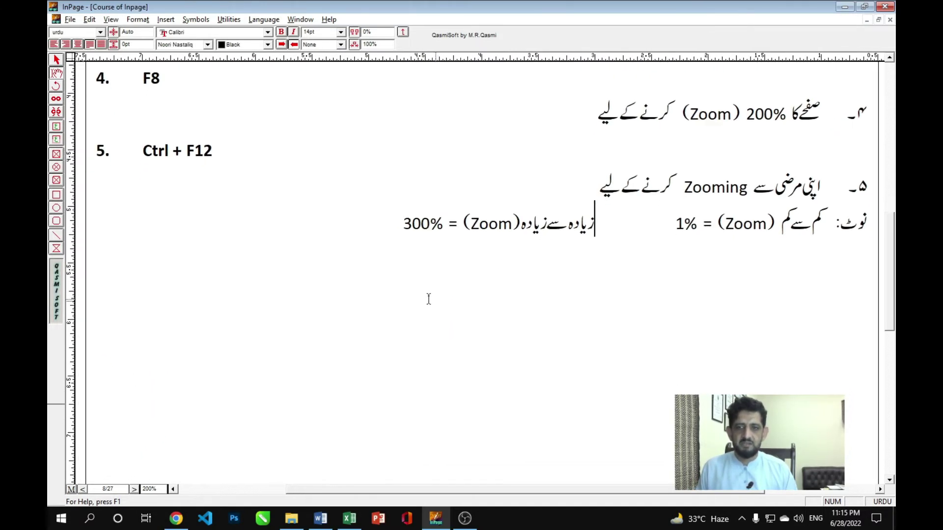
{"action": "left_click_drag", "start_coordinate": [135, 151], "coordinate": [296, 175]}
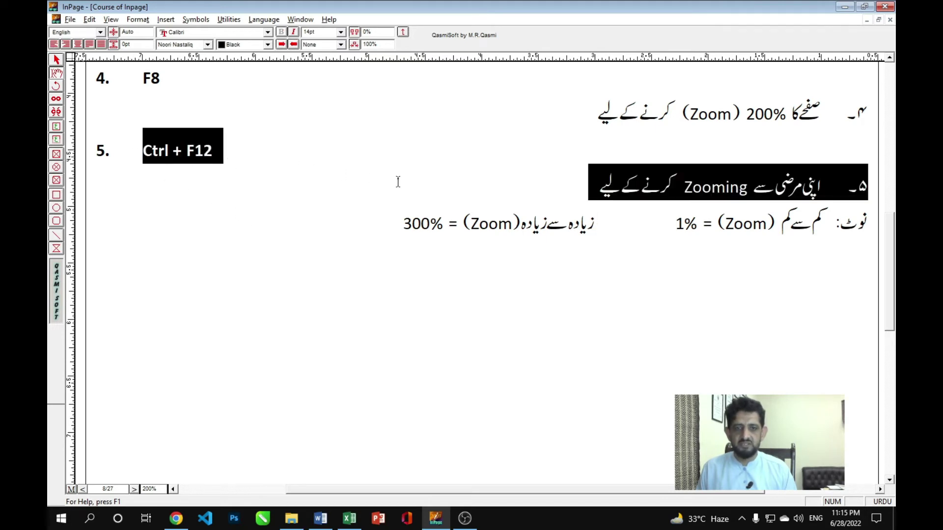
{"action": "left_click", "coordinate": [579, 194]}
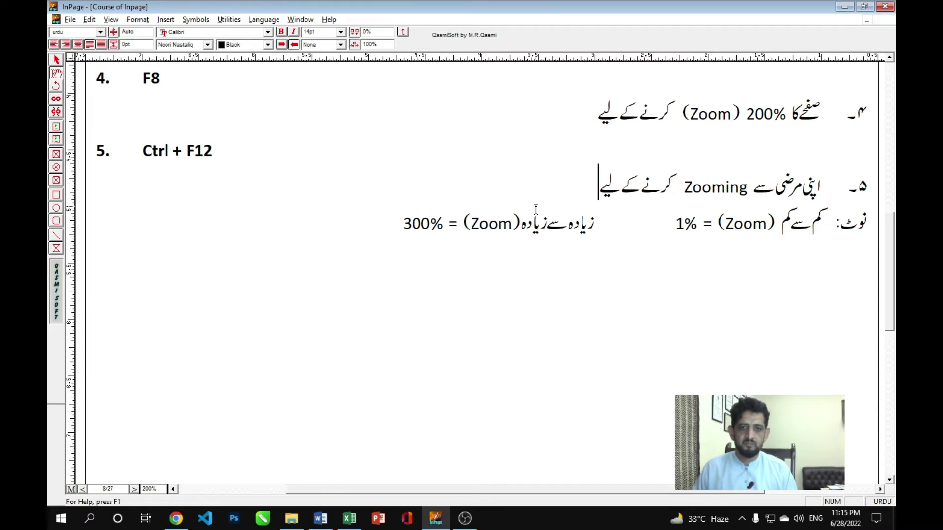
- Switch to the application letter document and point out its zoom percentage field, leaving the value as it is
{"action": "key", "text": "ctrl+Tab"}
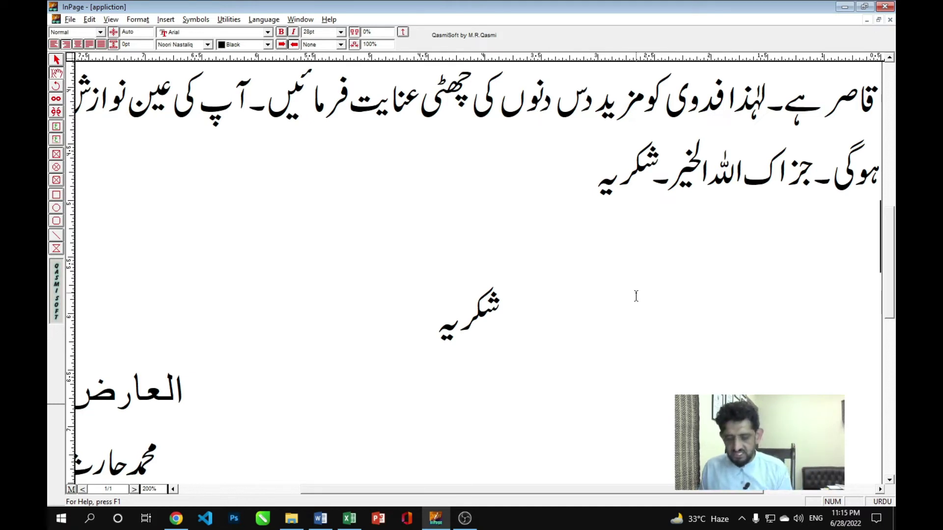
{"action": "key", "text": "ctrl+alt+v"}
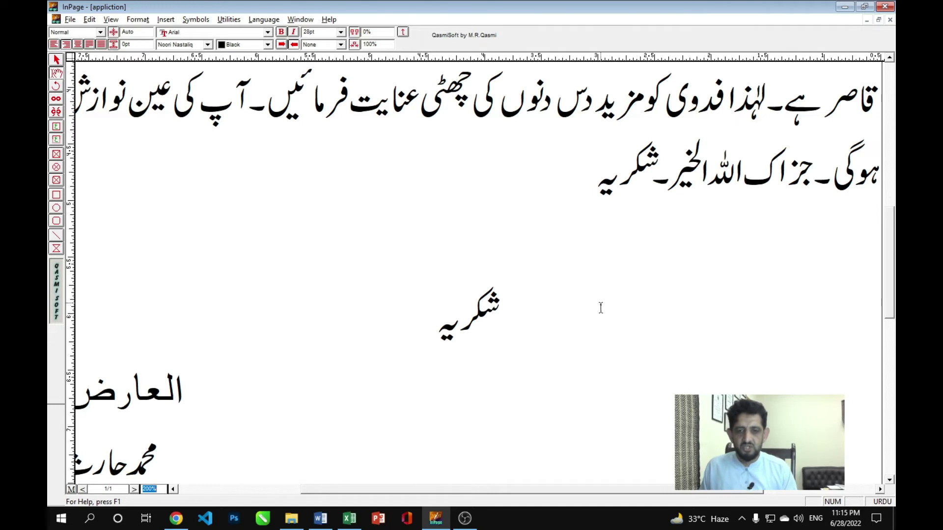
{"action": "key", "text": "Return"}
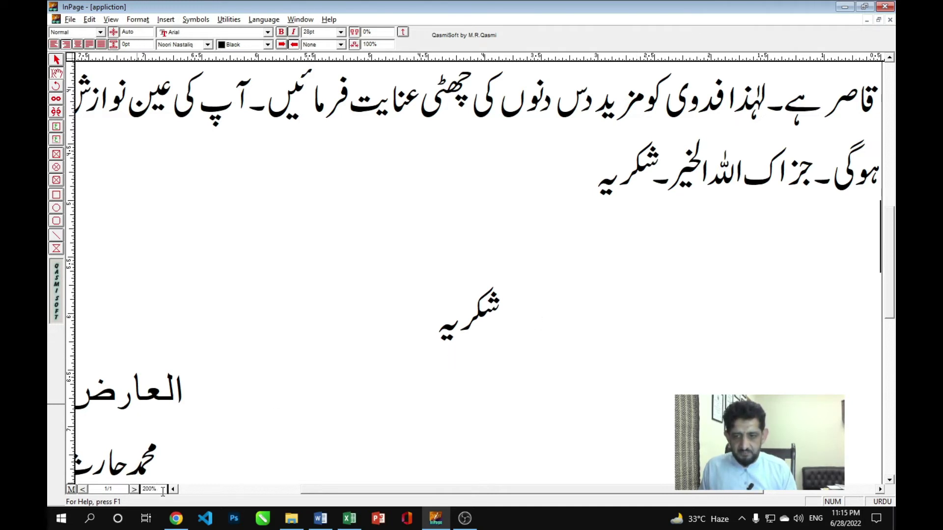
{"action": "scroll", "coordinate": [187, 363], "scroll_direction": "down", "scroll_amount": 3}
{"action": "scroll", "coordinate": [186, 414], "scroll_direction": "right", "scroll_amount": 3}
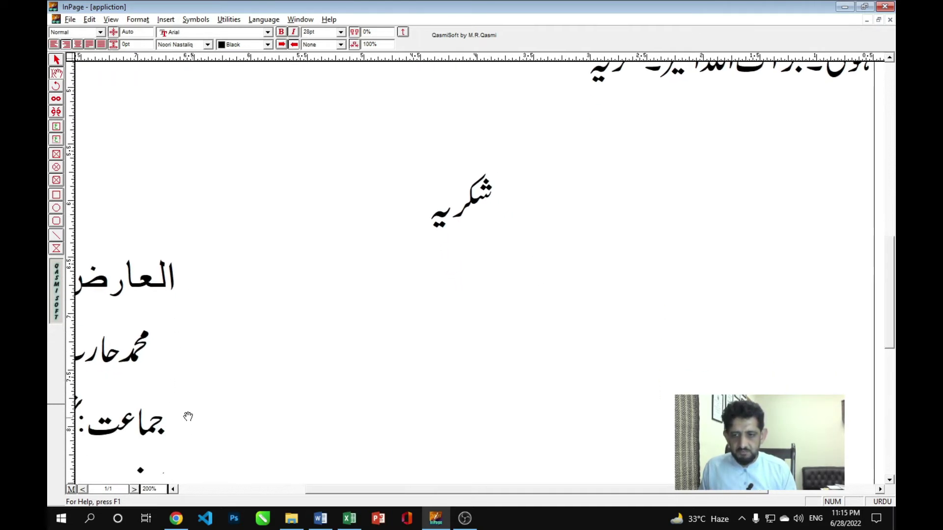
{"action": "left_click", "coordinate": [158, 489]}
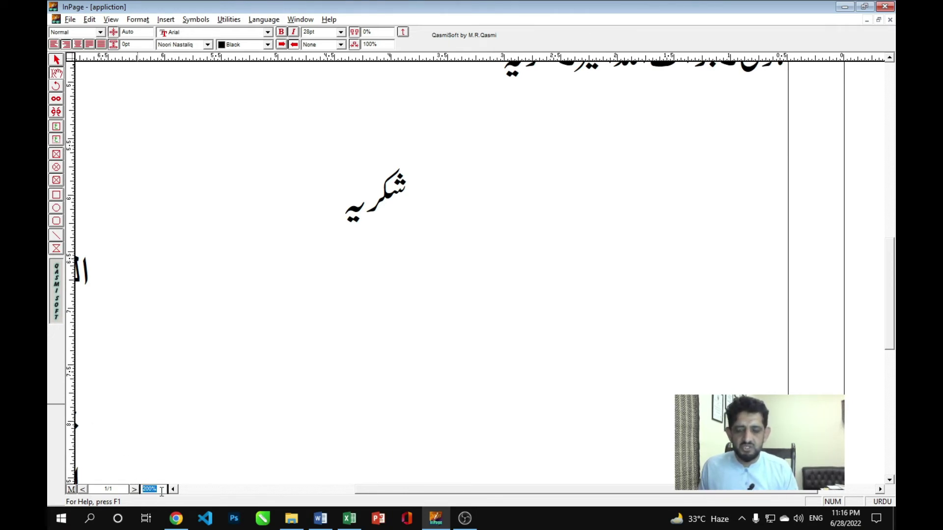
{"action": "left_click", "coordinate": [348, 274]}
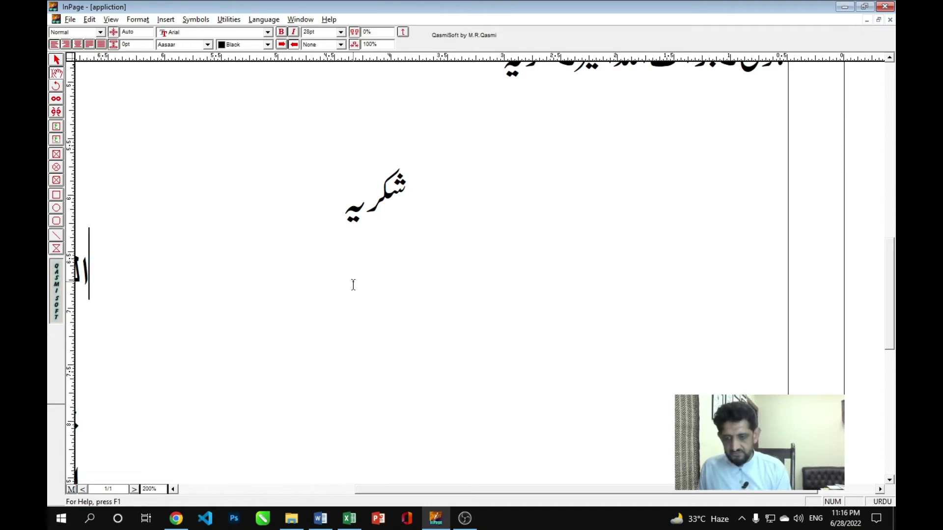
- Set a custom zoom of 1% for the application letter
{"action": "key", "text": "ctrl+alt+v"}
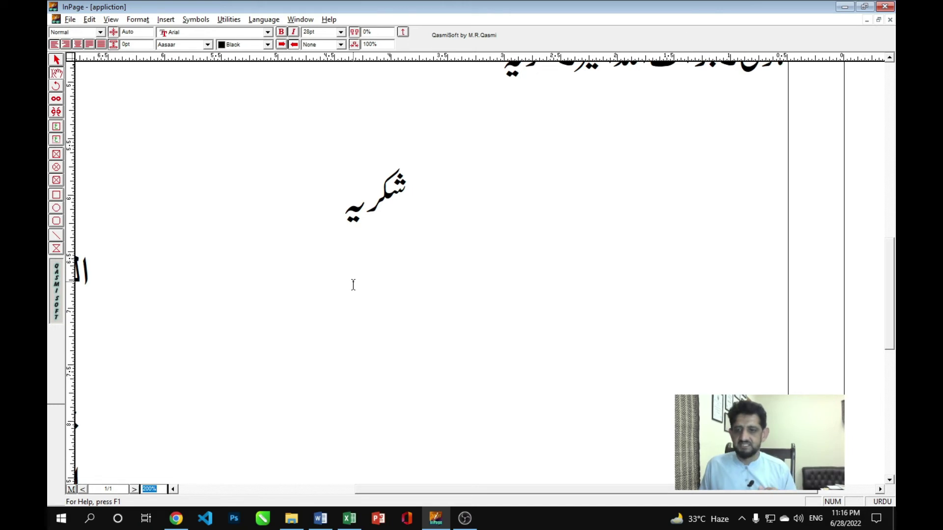
{"action": "key", "text": "BackSpace"}
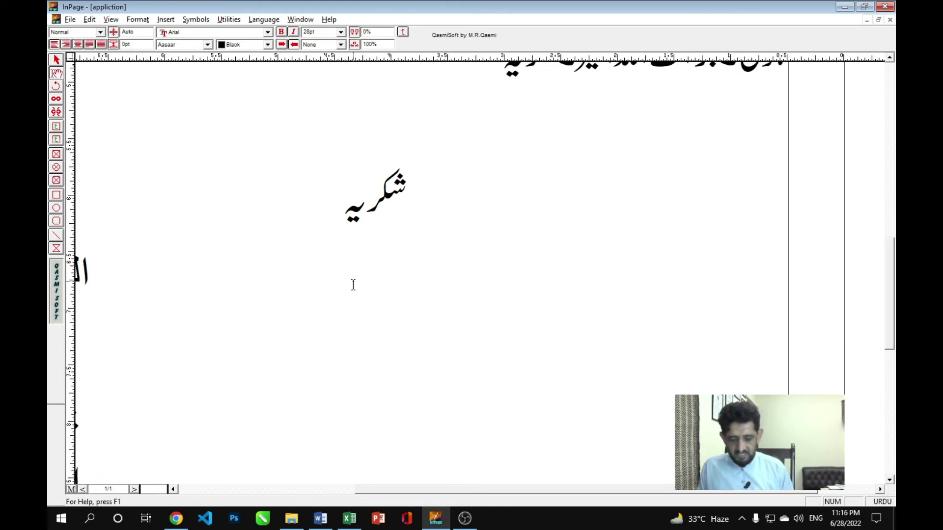
{"action": "type", "text": "1"}
{"action": "key", "text": "Return"}
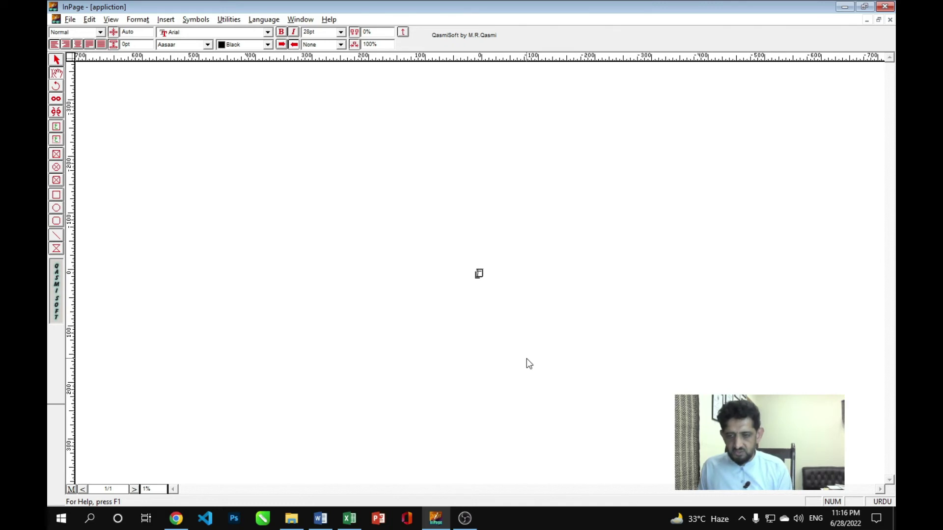
- View the application letter at a custom zoom of 80% and then 150%
{"action": "key", "text": "ctrl+alt+v"}
{"action": "type", "text": "80"}
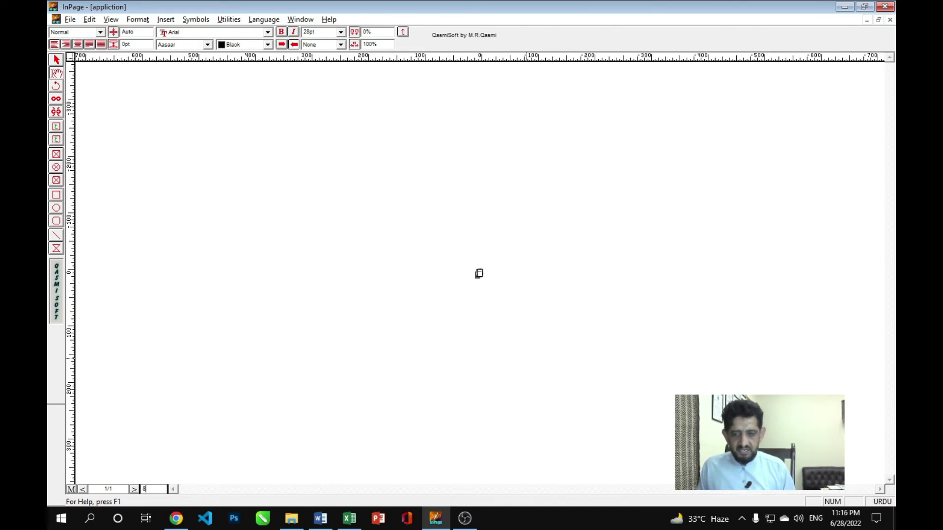
{"action": "key", "text": "Return"}
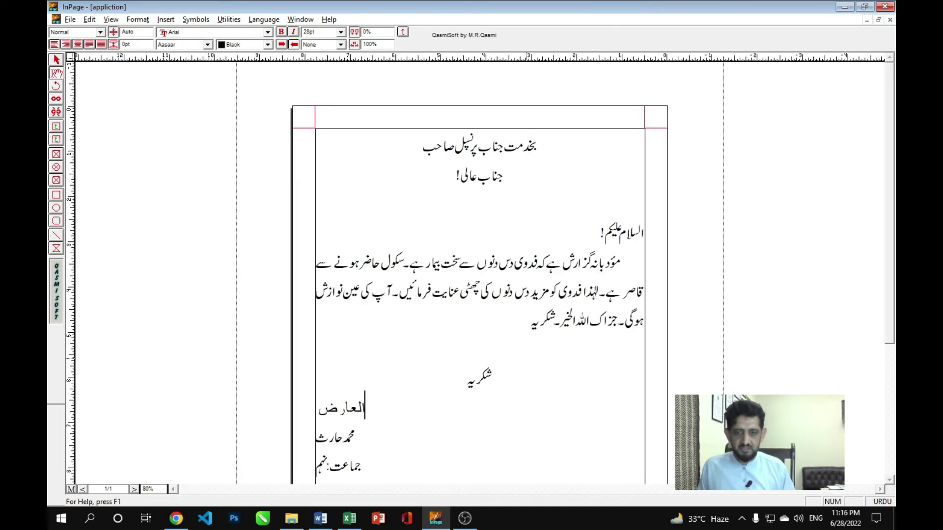
{"action": "key", "text": "ctrl+alt+v"}
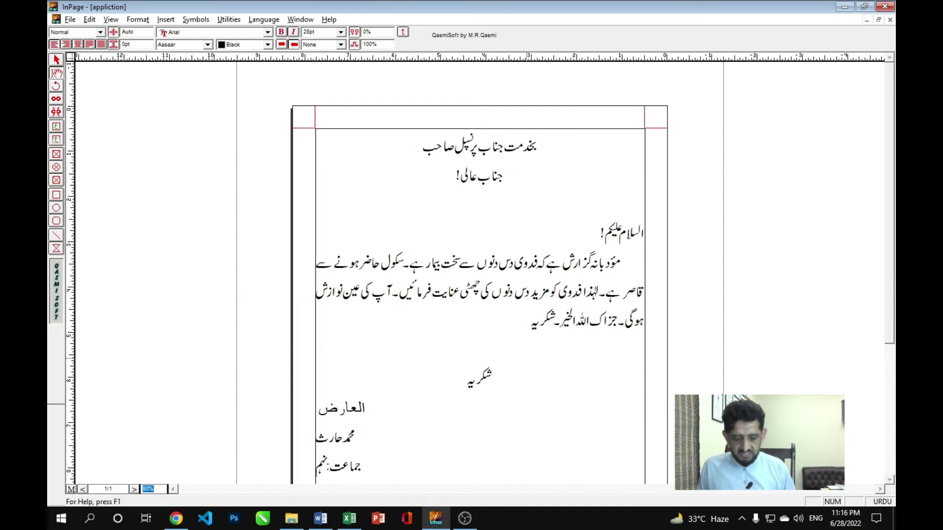
{"action": "type", "text": "150"}
{"action": "key", "text": "Return"}
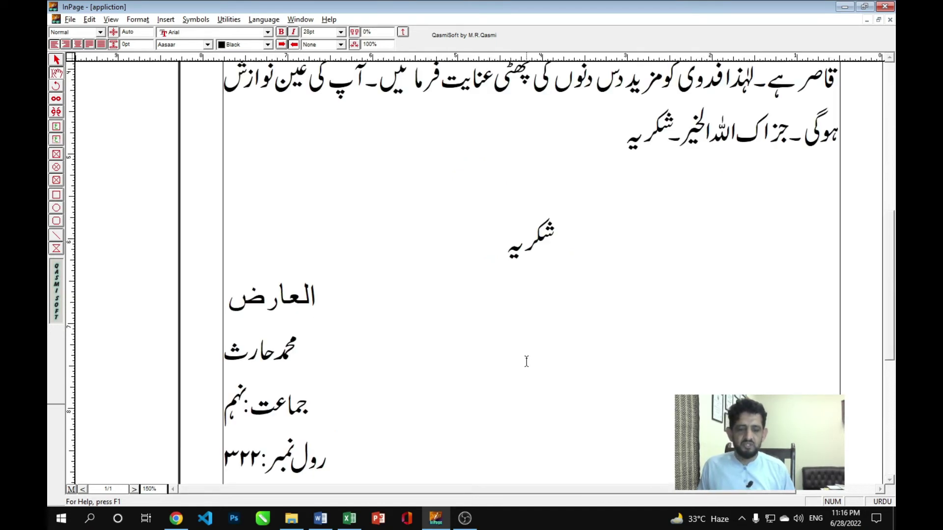
- Set the application letter's zoom to 300% and look over the enlarged text up to the greeting line
{"action": "key", "text": "ctrl+alt+v"}
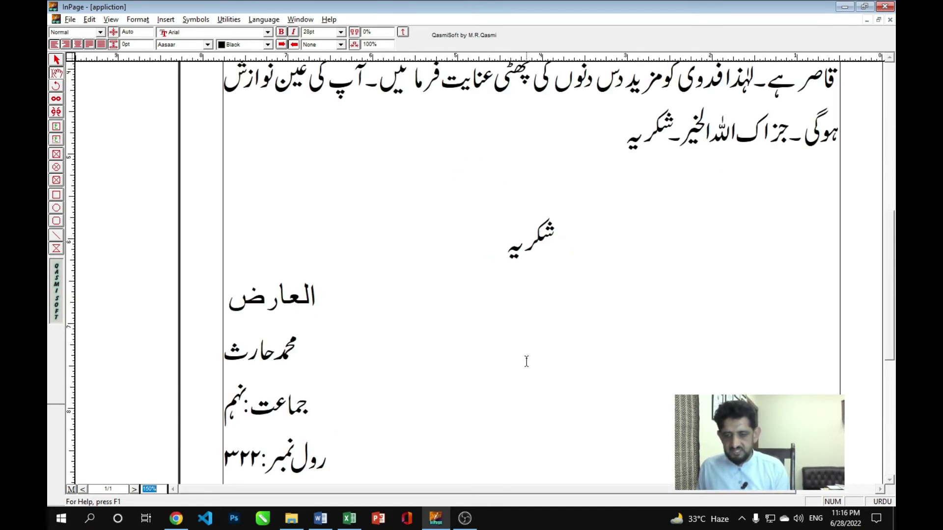
{"action": "type", "text": "300"}
{"action": "key", "text": "Return"}
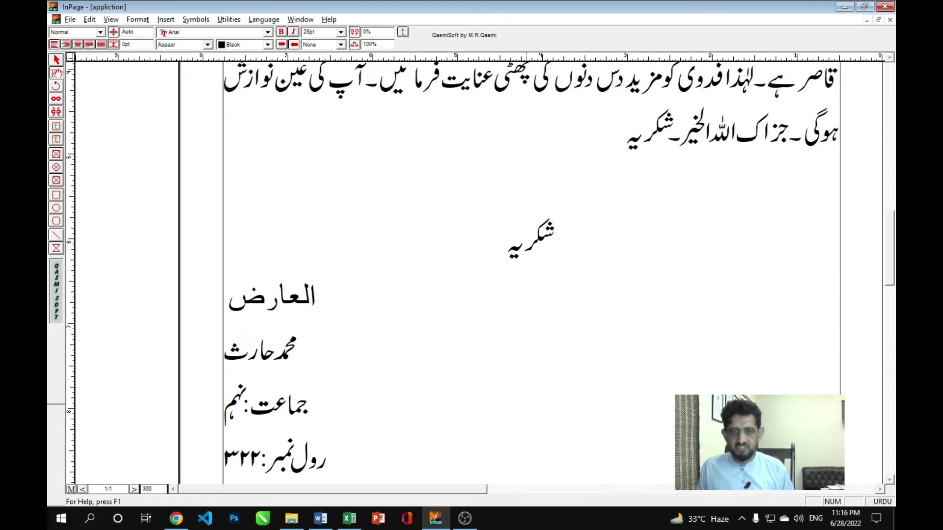
{"action": "left_click_drag", "start_coordinate": [490, 178], "coordinate": [352, 364]}
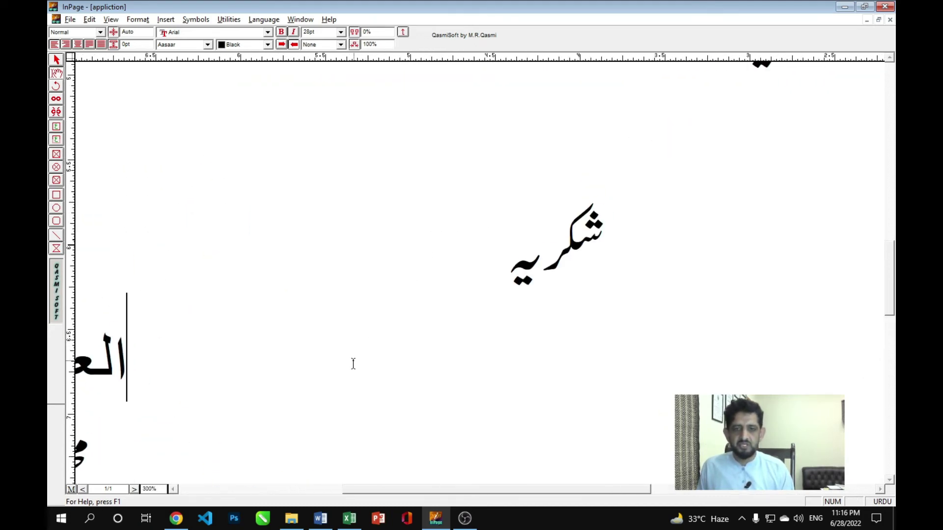
{"action": "left_click_drag", "start_coordinate": [498, 190], "coordinate": [658, 393]}
{"action": "left_click_drag", "start_coordinate": [491, 172], "coordinate": [491, 393]}
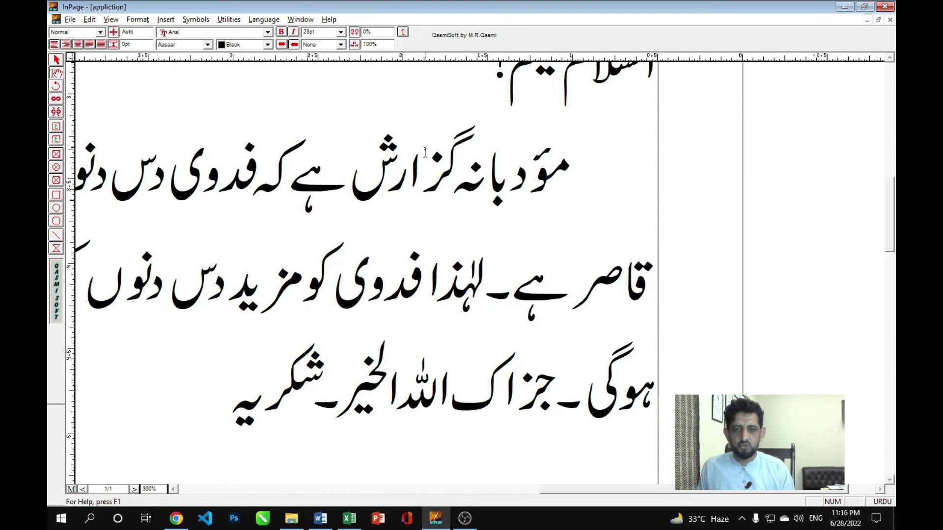
{"action": "left_click_drag", "start_coordinate": [629, 133], "coordinate": [458, 248]}
{"action": "left_click_drag", "start_coordinate": [467, 183], "coordinate": [496, 332]}
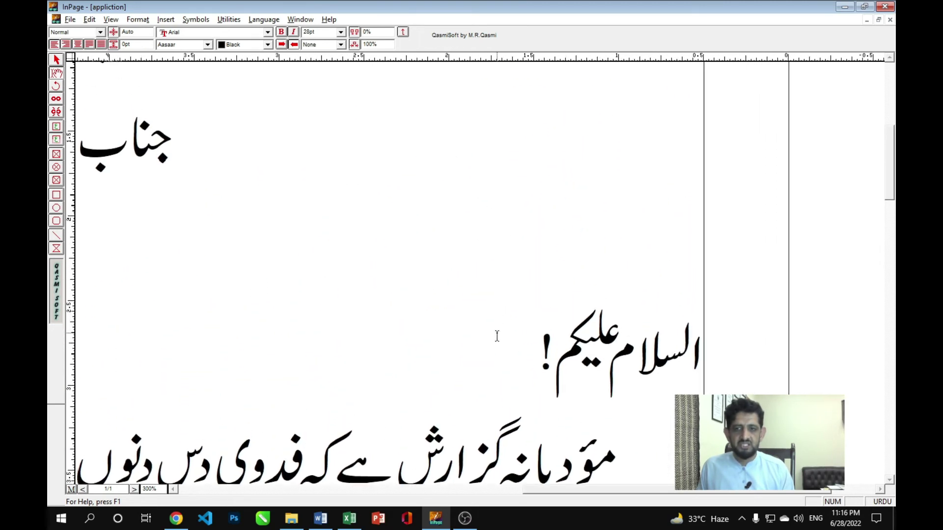
{"action": "left_click_drag", "start_coordinate": [493, 374], "coordinate": [477, 199]}
{"action": "left_click", "coordinate": [516, 205]}
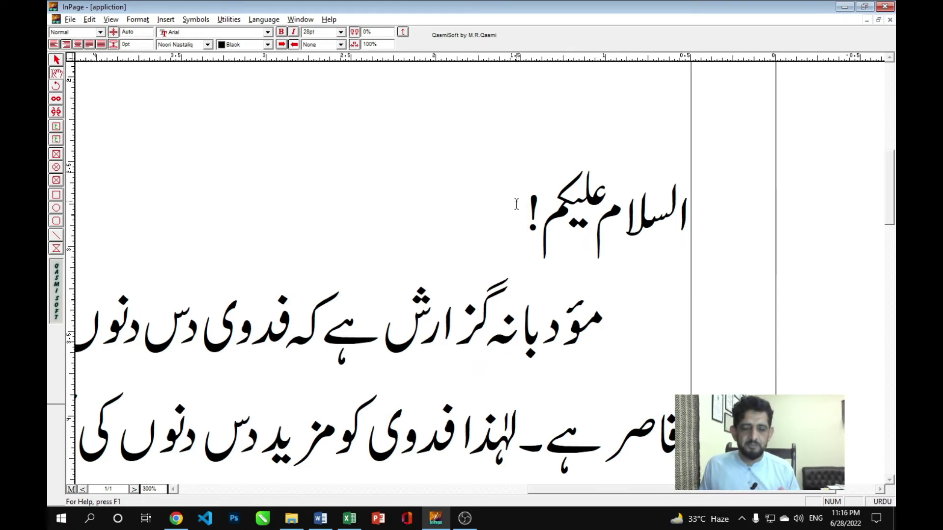
- Reduce the letter's zoom to 200%, set it back to 300% and examine the body paragraph beneath the greeting
{"action": "key", "text": "ctrl+2"}
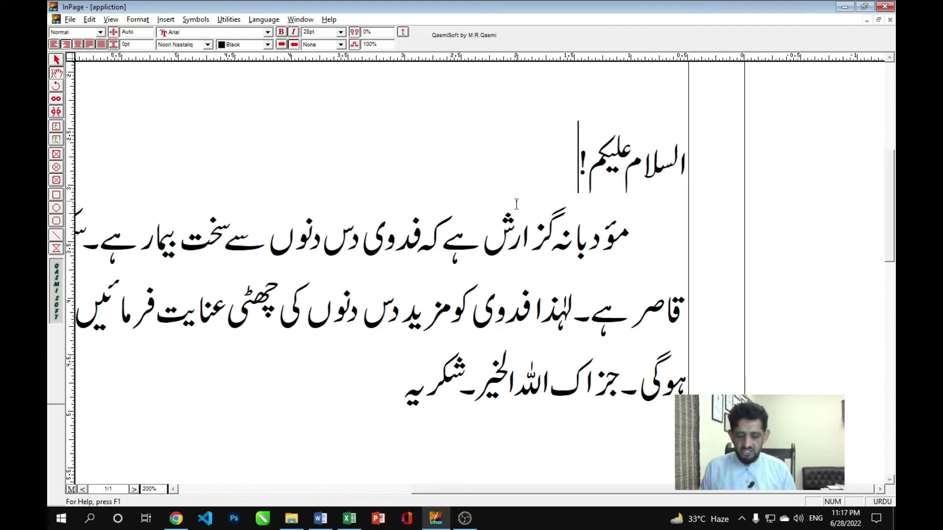
{"action": "key", "text": "ctrl+alt+v"}
{"action": "type", "text": "300"}
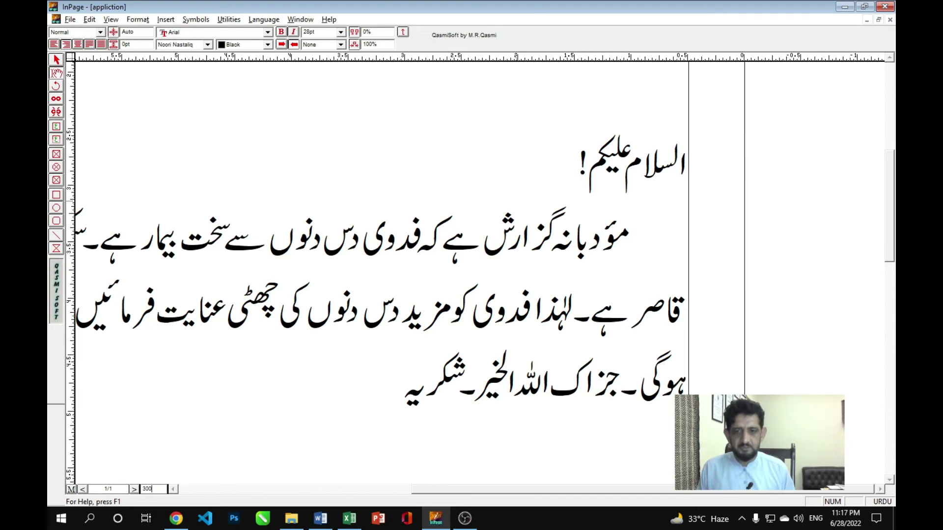
{"action": "key", "text": "Return"}
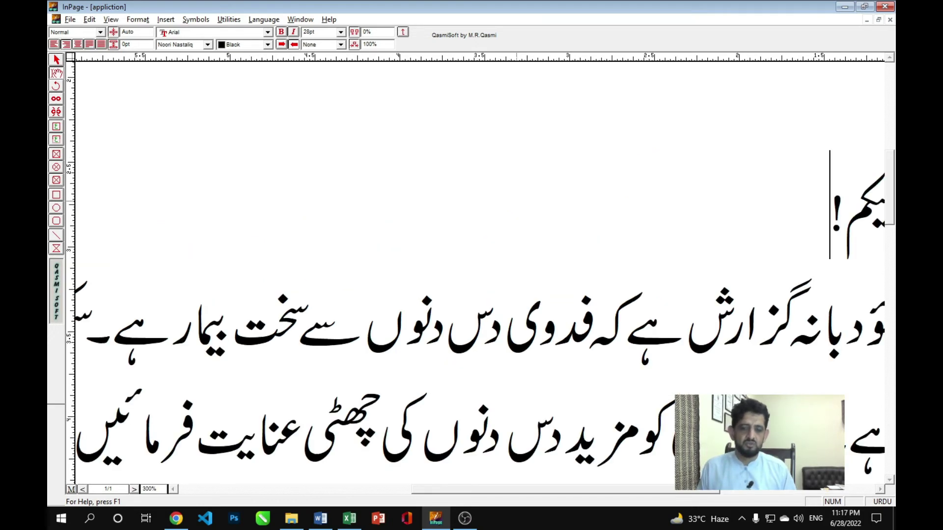
{"action": "left_click_drag", "start_coordinate": [659, 323], "coordinate": [403, 192]}
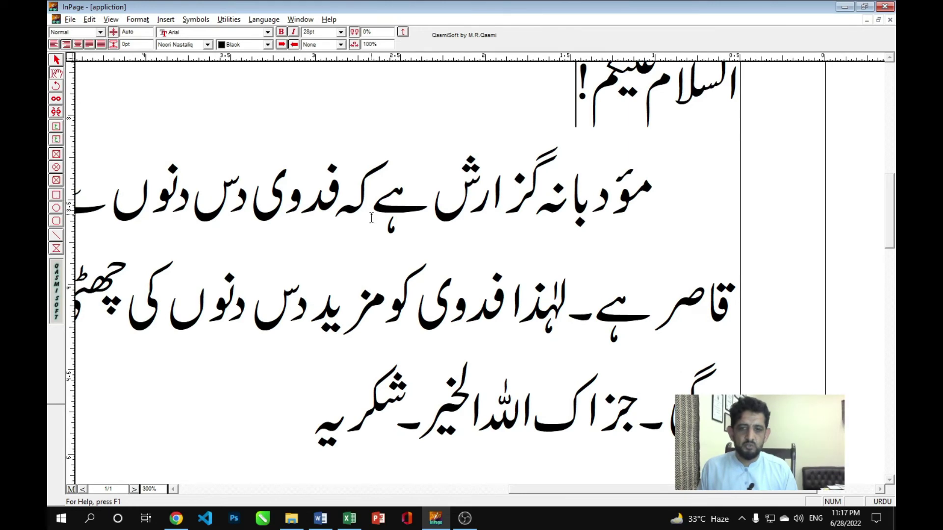
{"action": "left_click_drag", "start_coordinate": [348, 212], "coordinate": [391, 238]}
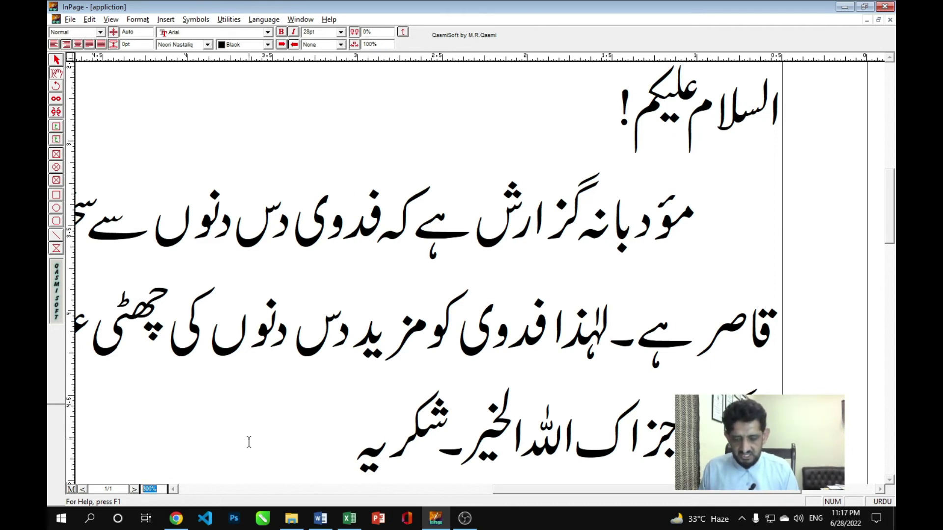
- View the application letter at a custom zoom of 240% and then at 220%
{"action": "type", "text": "240"}
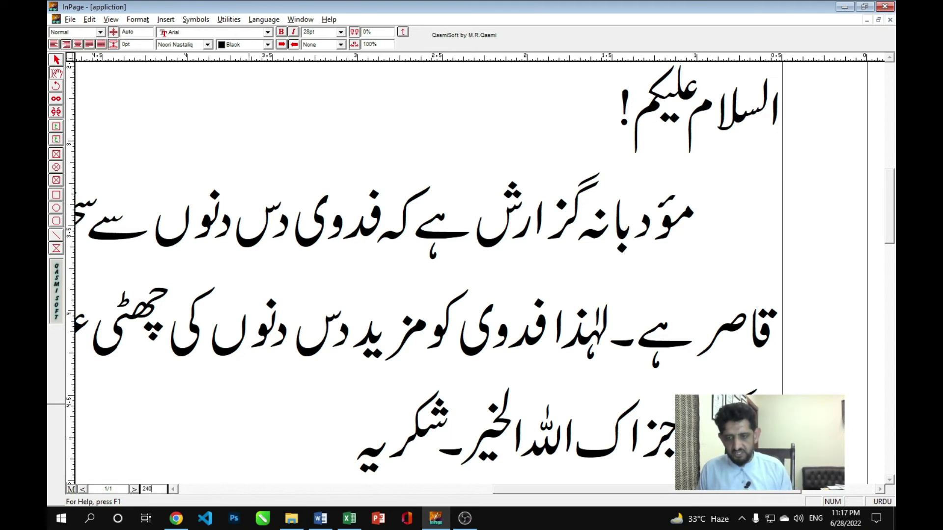
{"action": "key", "text": "Return"}
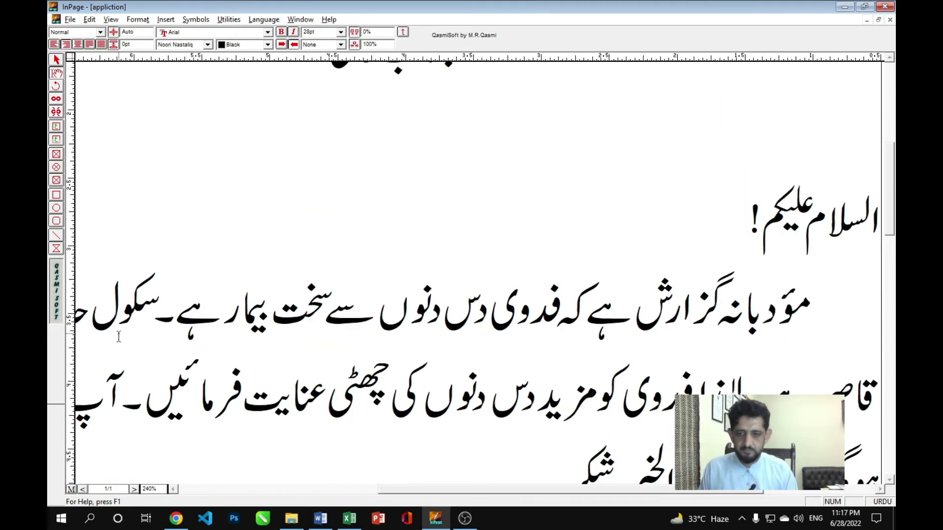
{"action": "double_click", "coordinate": [161, 493]}
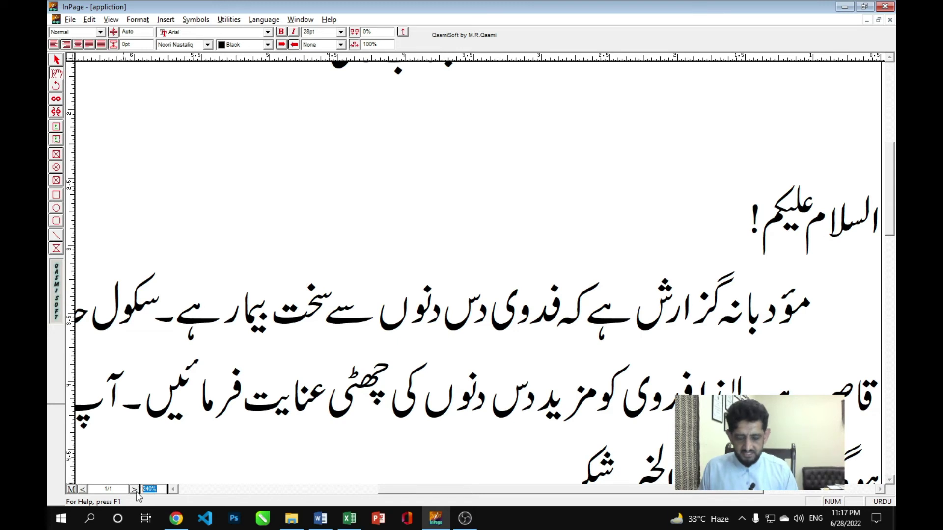
{"action": "type", "text": "220"}
{"action": "key", "text": "Return"}
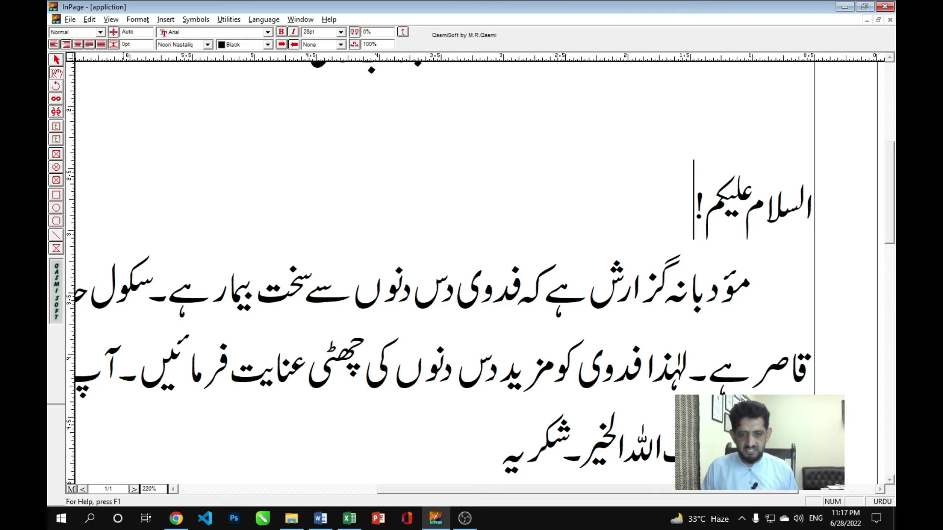
- Fit the whole application letter page in the window and review the available preset zoom levels
{"action": "key", "text": "ctrl+0"}
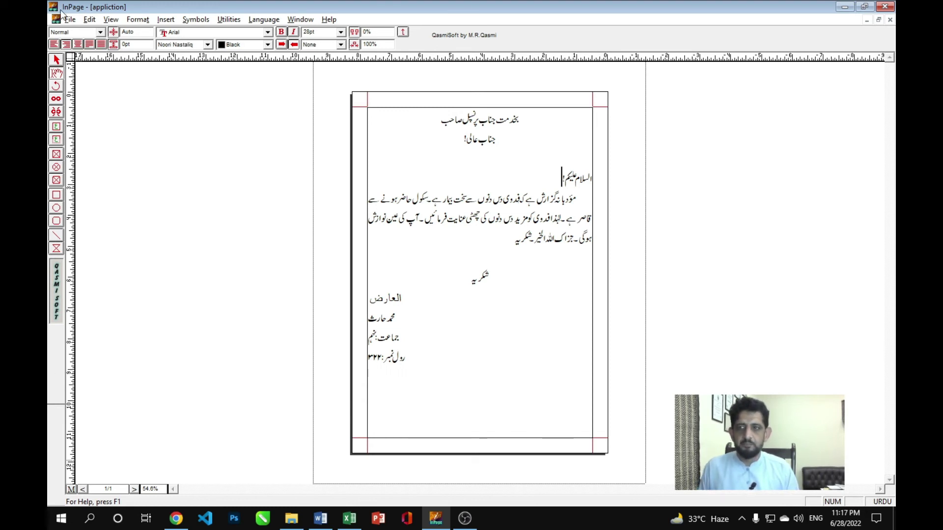
{"action": "left_click", "coordinate": [111, 20]}
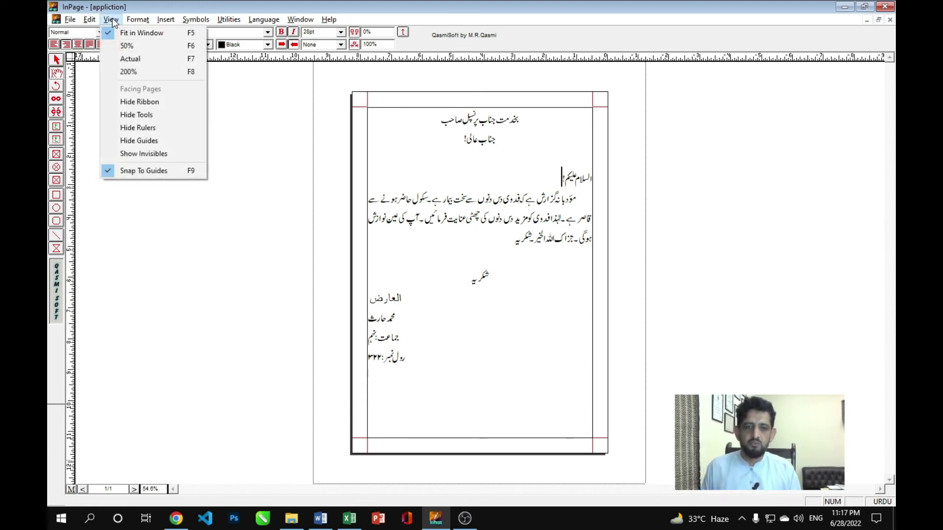
{"action": "left_click", "coordinate": [480, 242]}
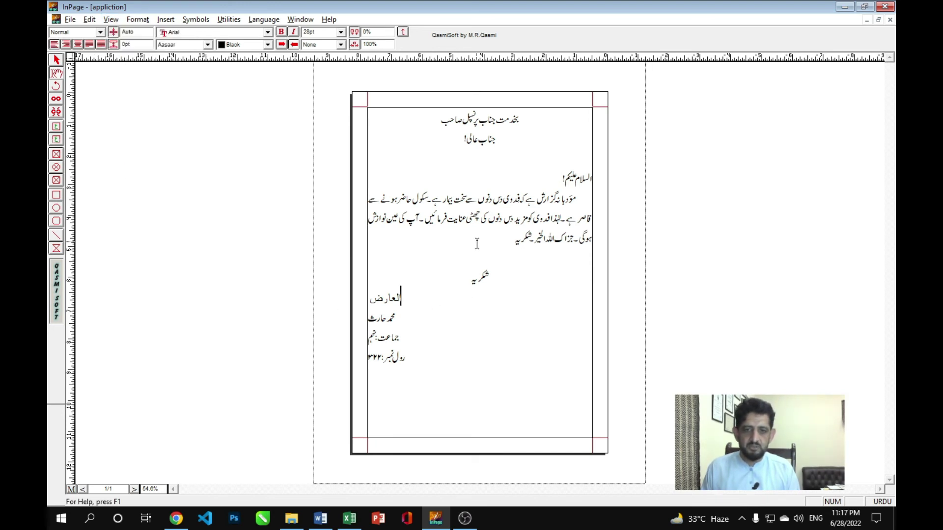
{"action": "left_click", "coordinate": [149, 489]}
{"action": "left_click", "coordinate": [350, 317]}
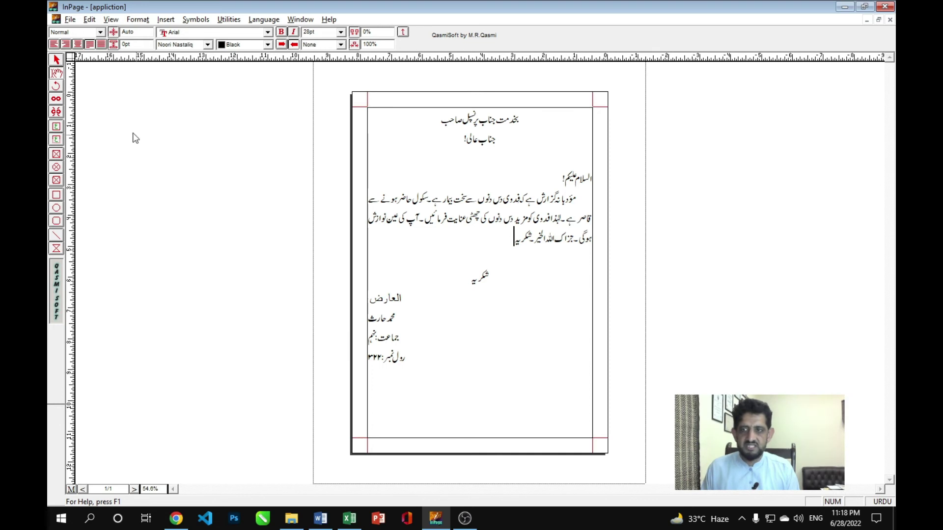
{"action": "left_click", "coordinate": [111, 20]}
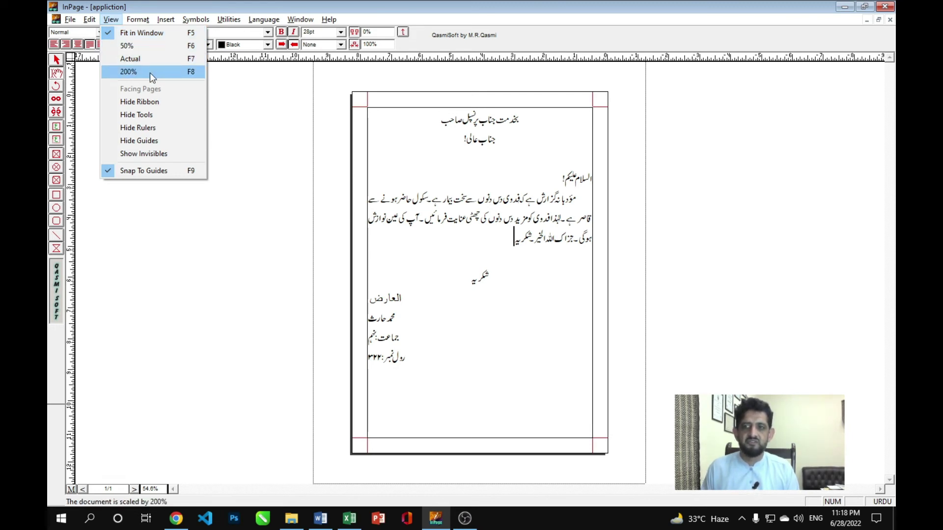
{"action": "left_click", "coordinate": [504, 237]}
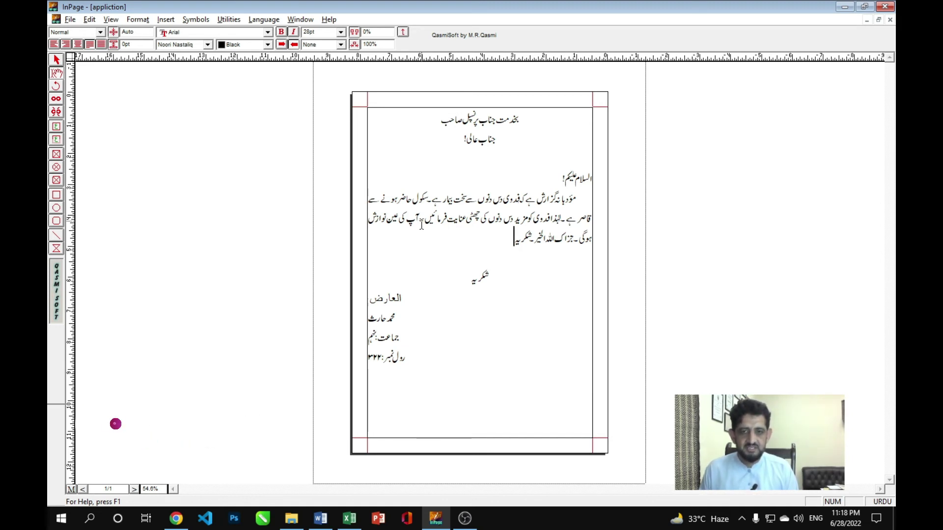
{"action": "left_click", "coordinate": [424, 223]}
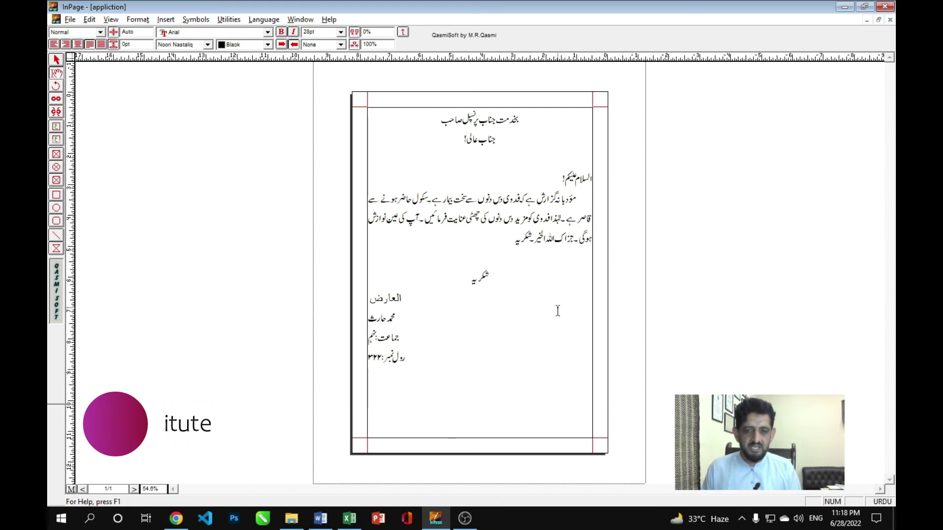
{"action": "left_click", "coordinate": [508, 241]}
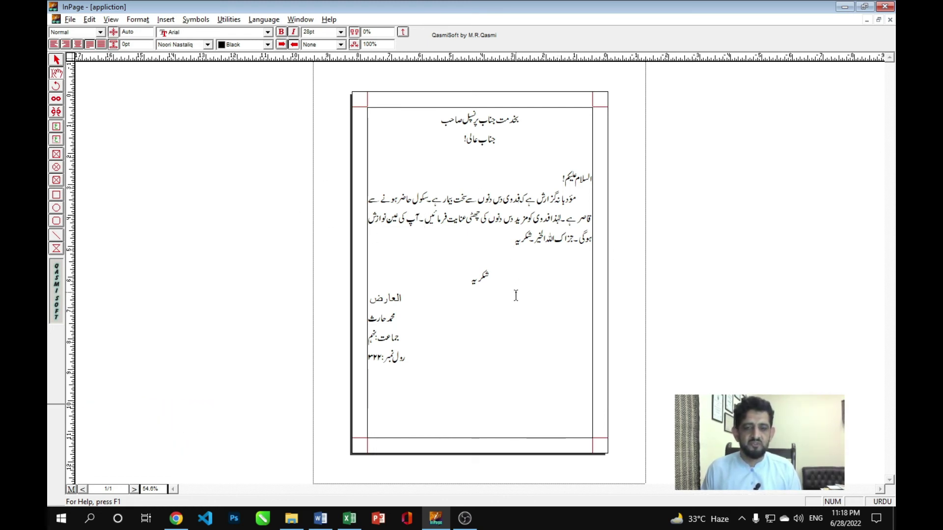